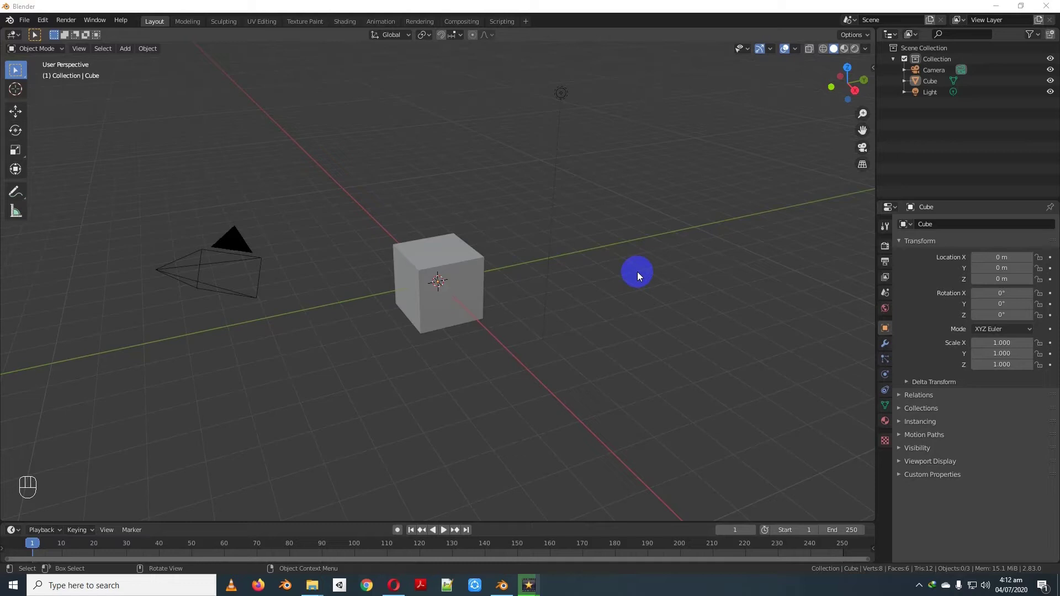
Delete the cube, then delete the camera and undo to bring the camera back
click(472, 265)
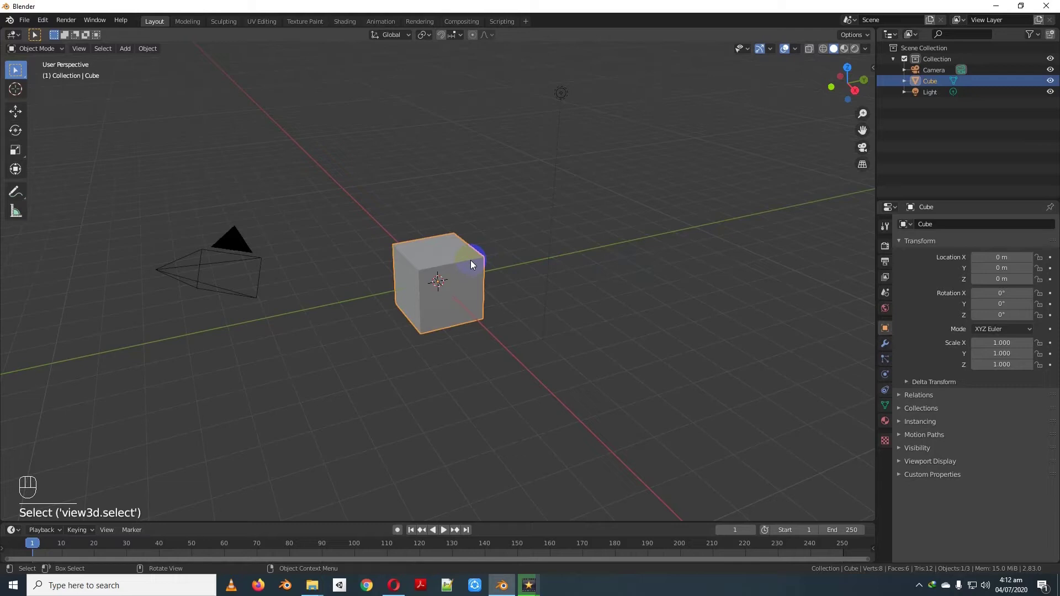
key(Delete)
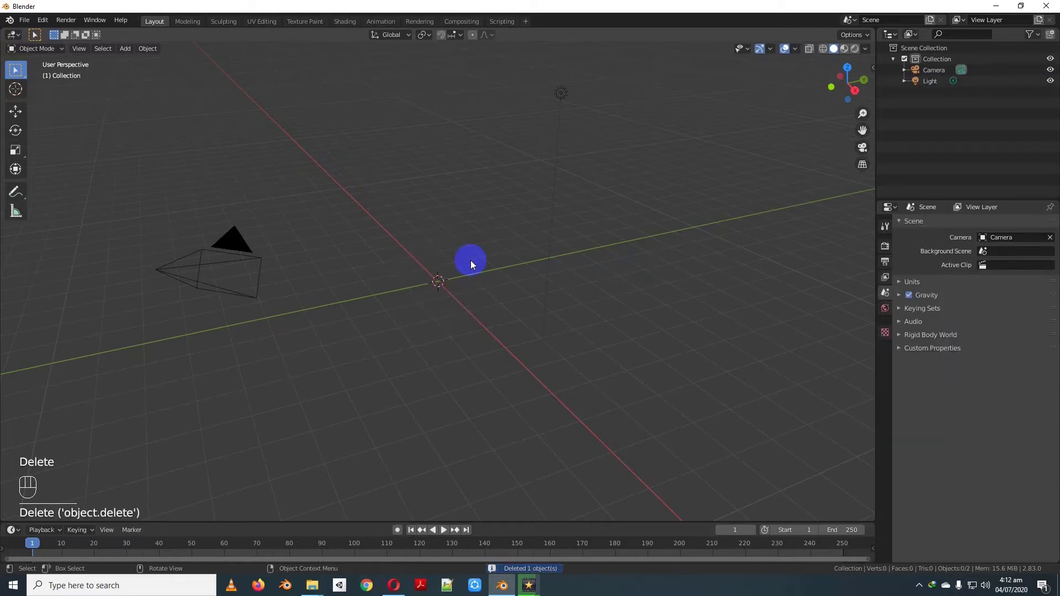
click(161, 270)
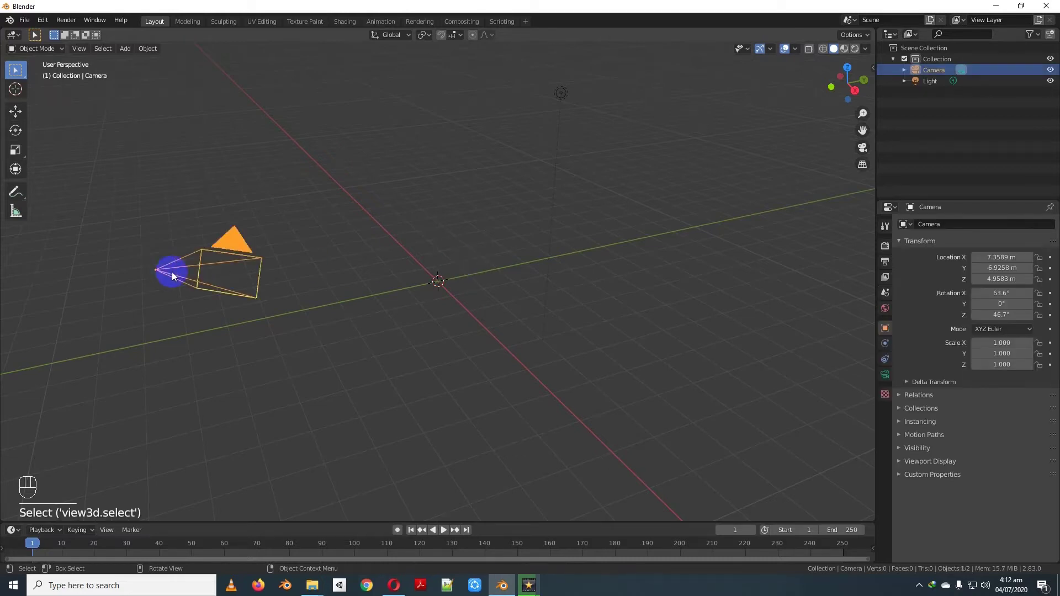
key(x)
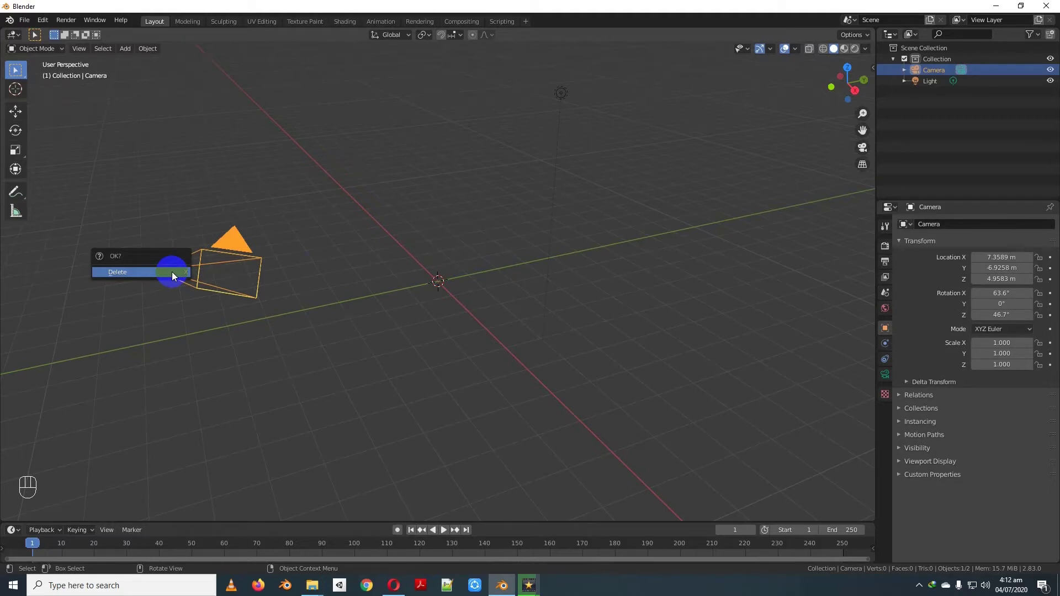
click(172, 273)
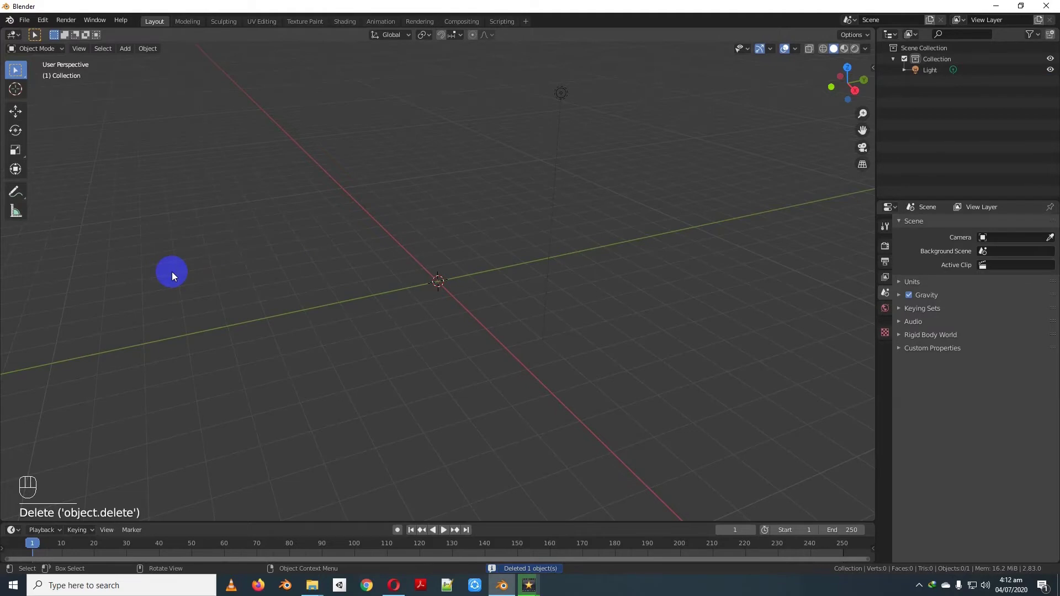
key(ctrl+z)
key(ctrl+z)
key(ctrl+z)
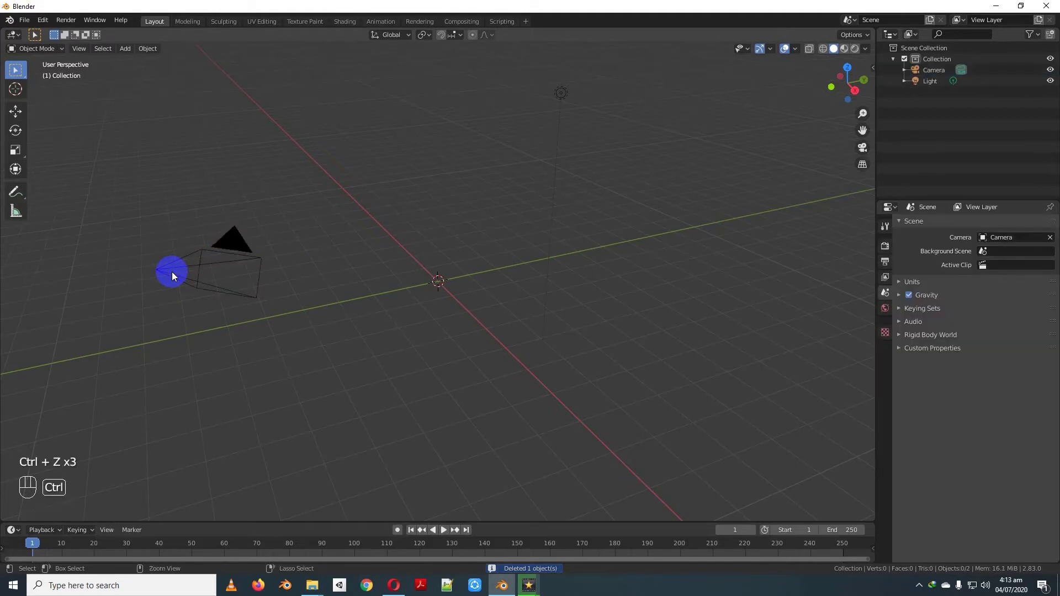
Restore the cube, delete the cube and camera again, then undo both deletions
key(ctrl+z)
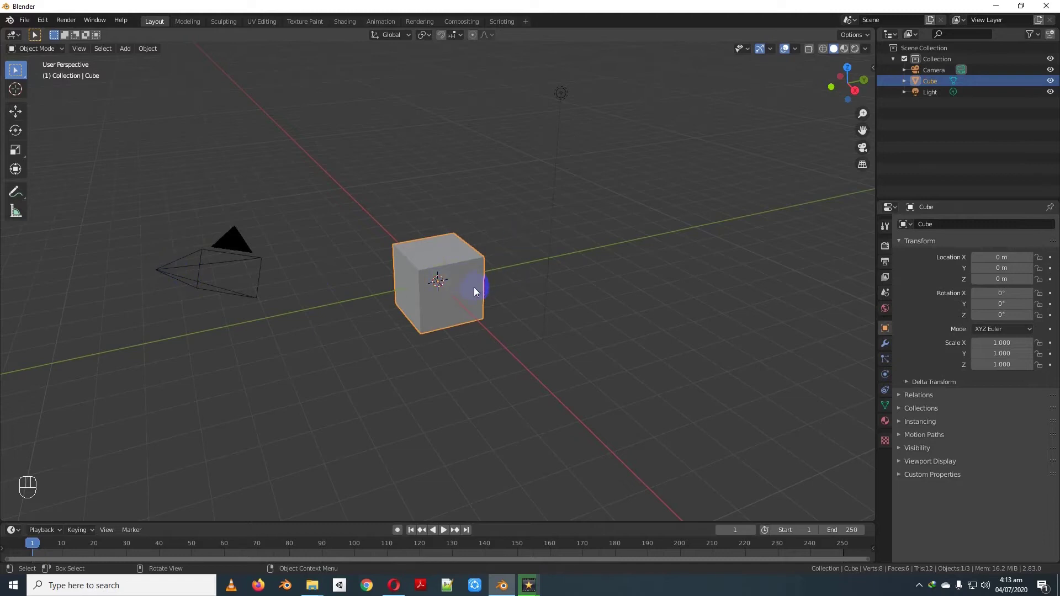
key(Delete)
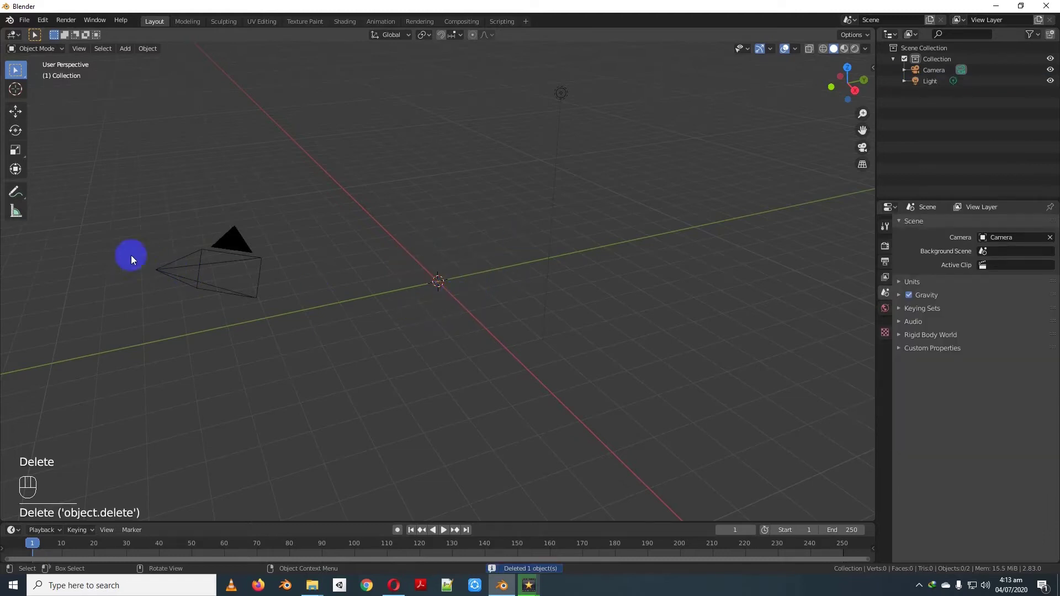
click(176, 271)
key(x)
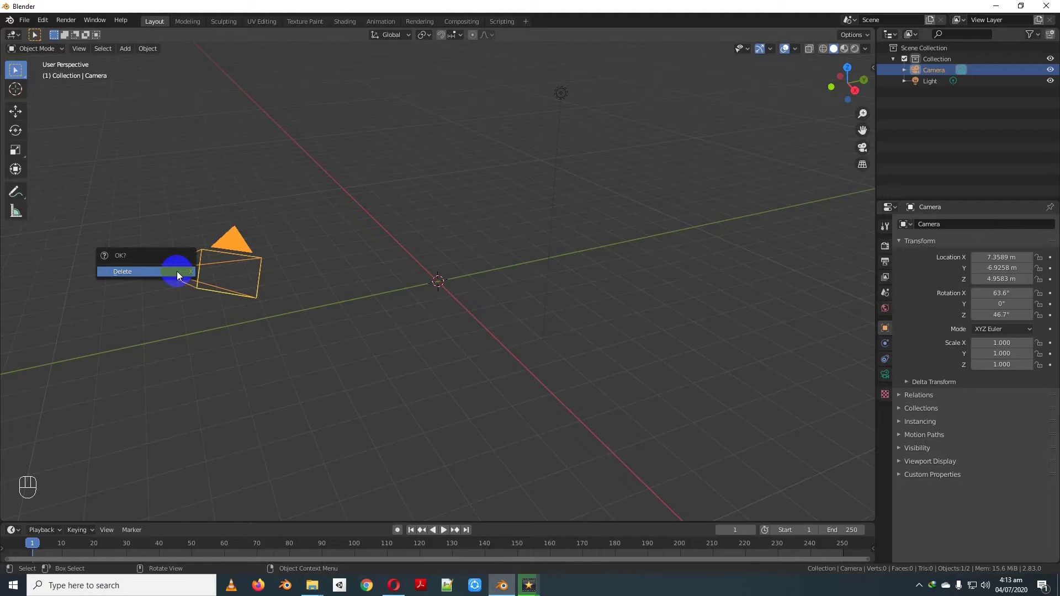
click(177, 271)
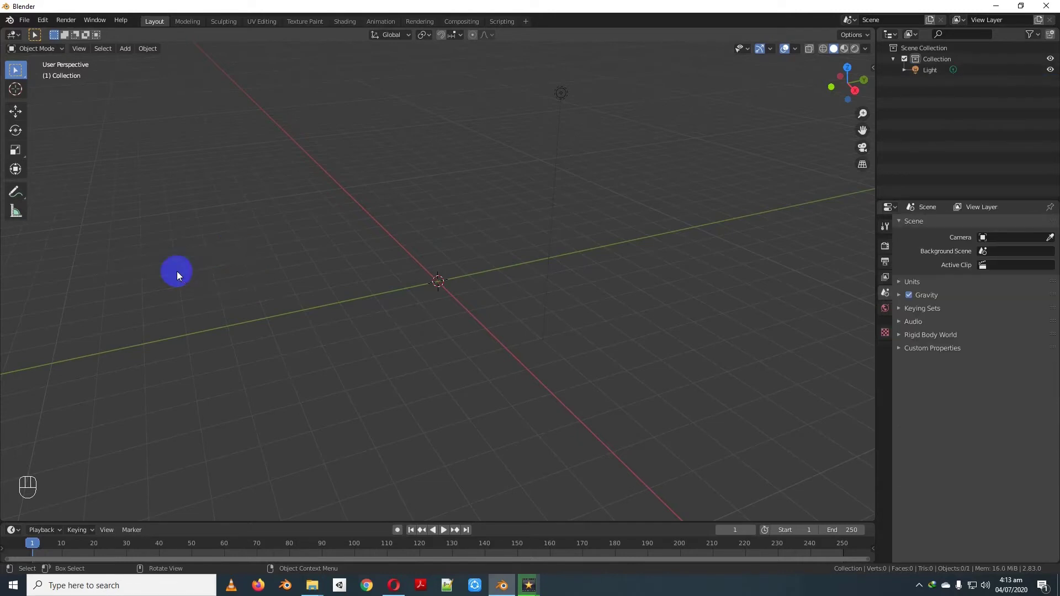
key(ctrl+z)
key(ctrl+z)
key(ctrl+z)
key(ctrl+z)
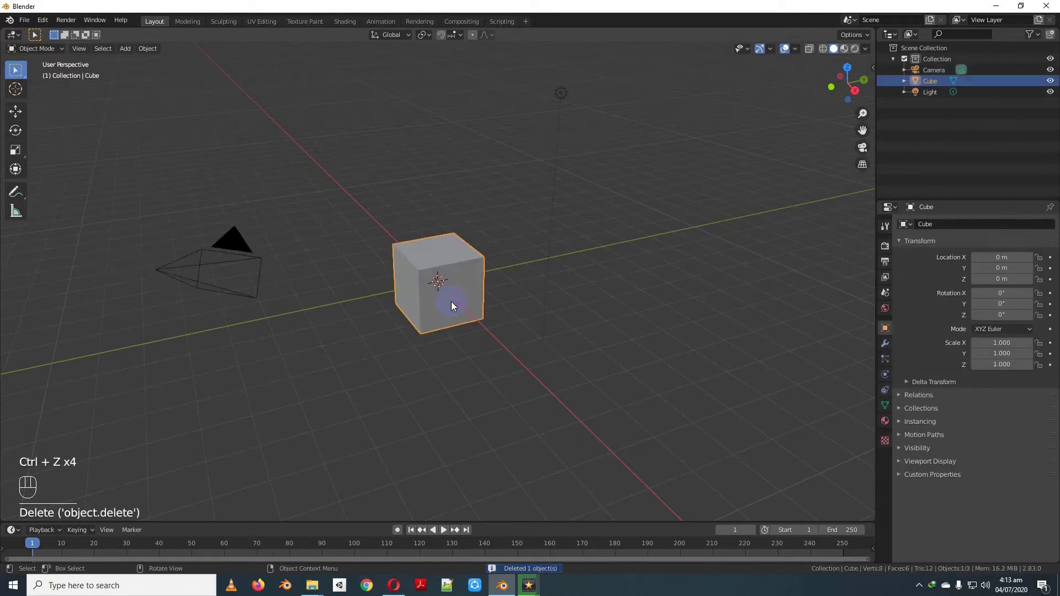
Delete Cube, Light and Camera one by one through the Outliner's context menu
click(935, 69)
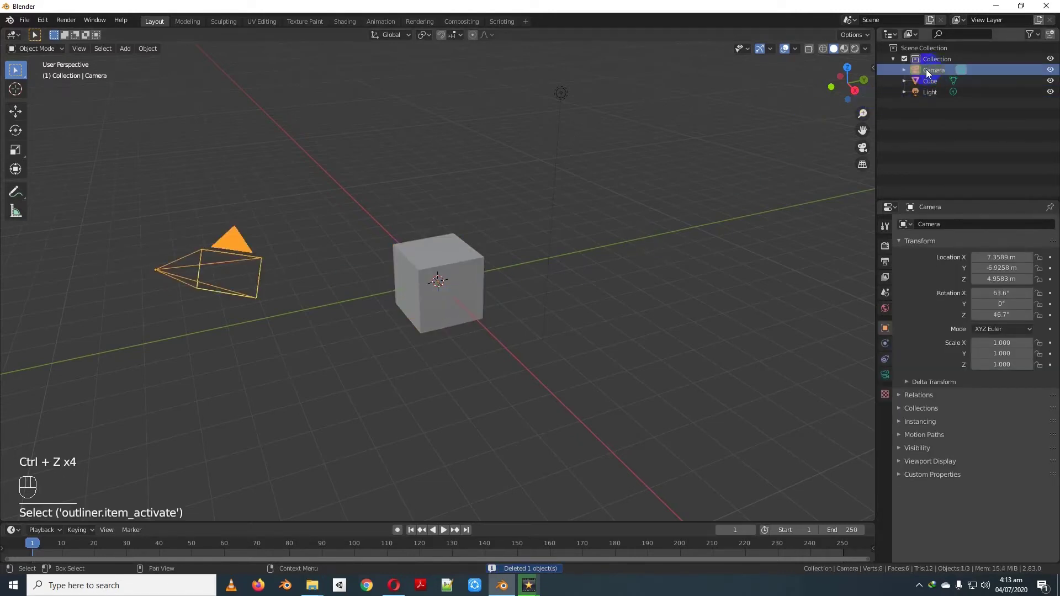
ctrl+drag(916, 143, 967, 100)
mouse_move(934, 47)
ctrl+mouse_down()
mouse_move(901, 89)
mouse_move(975, 90)
ctrl+mouse_up()
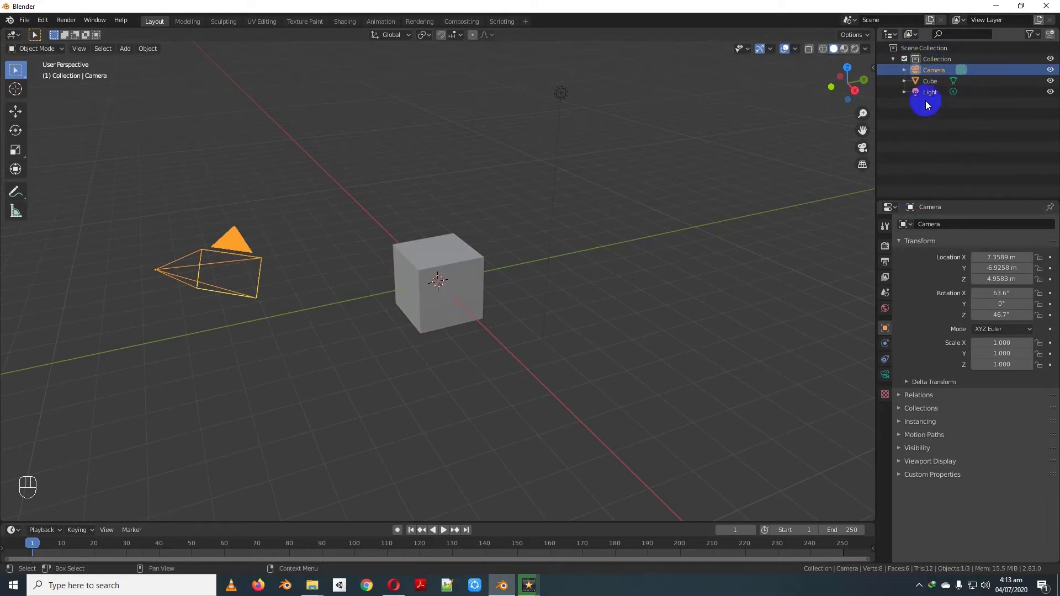
click(926, 82)
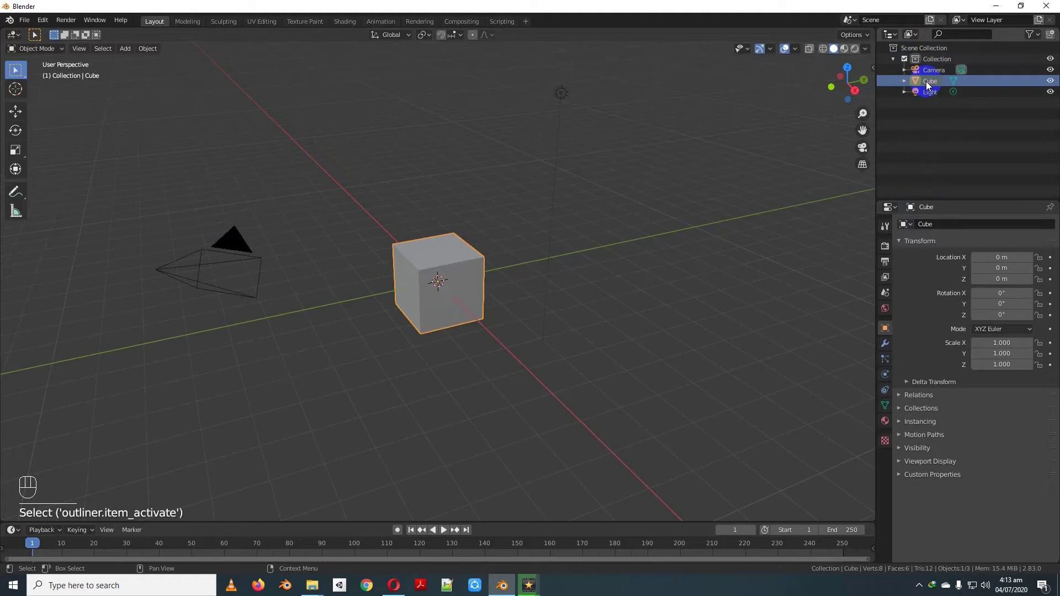
right_click(926, 81)
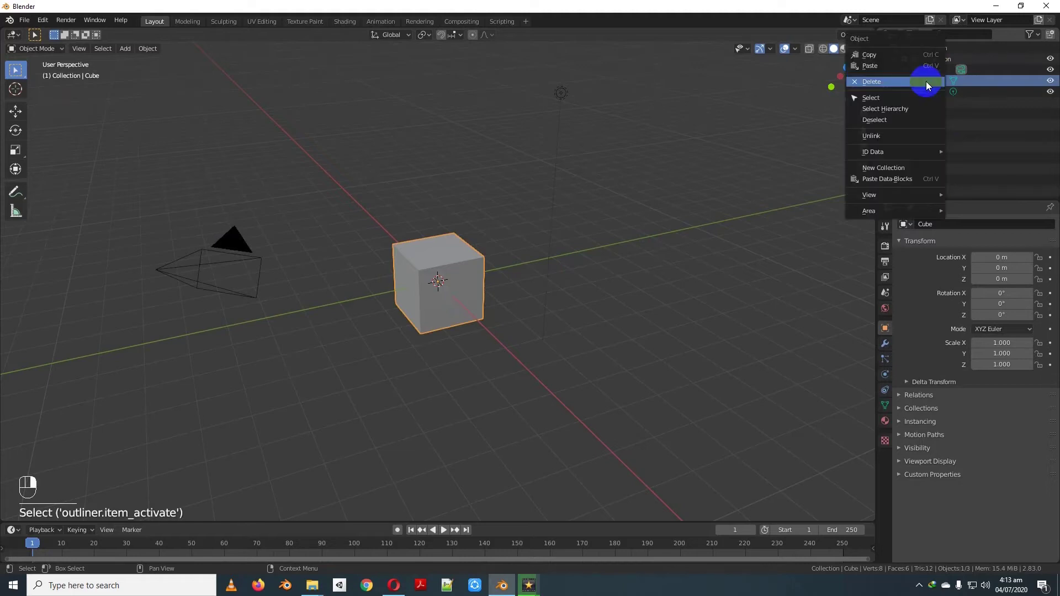
click(870, 79)
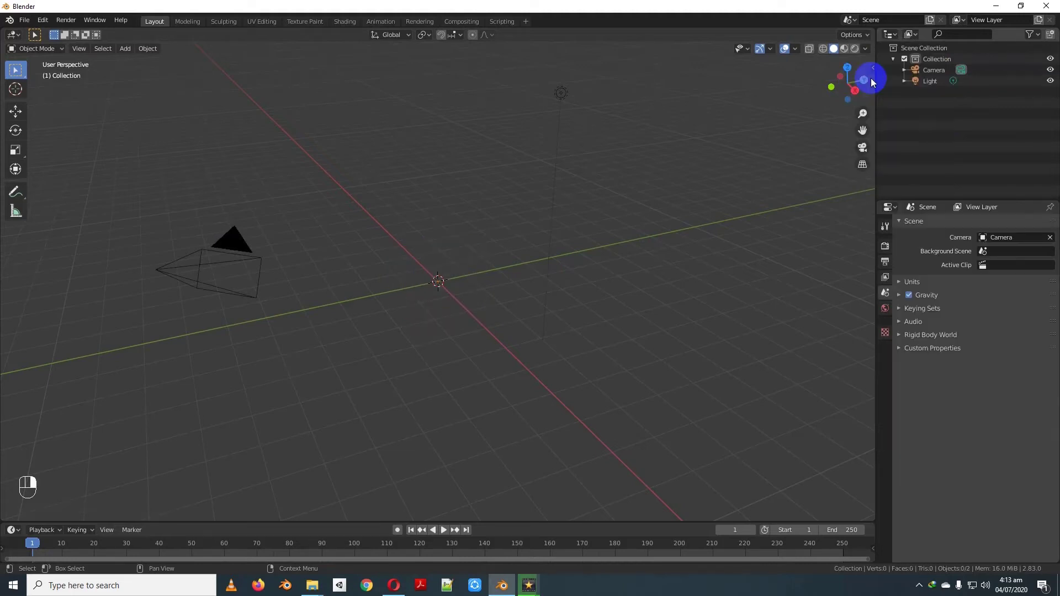
right_click(926, 78)
click(903, 77)
right_click(930, 69)
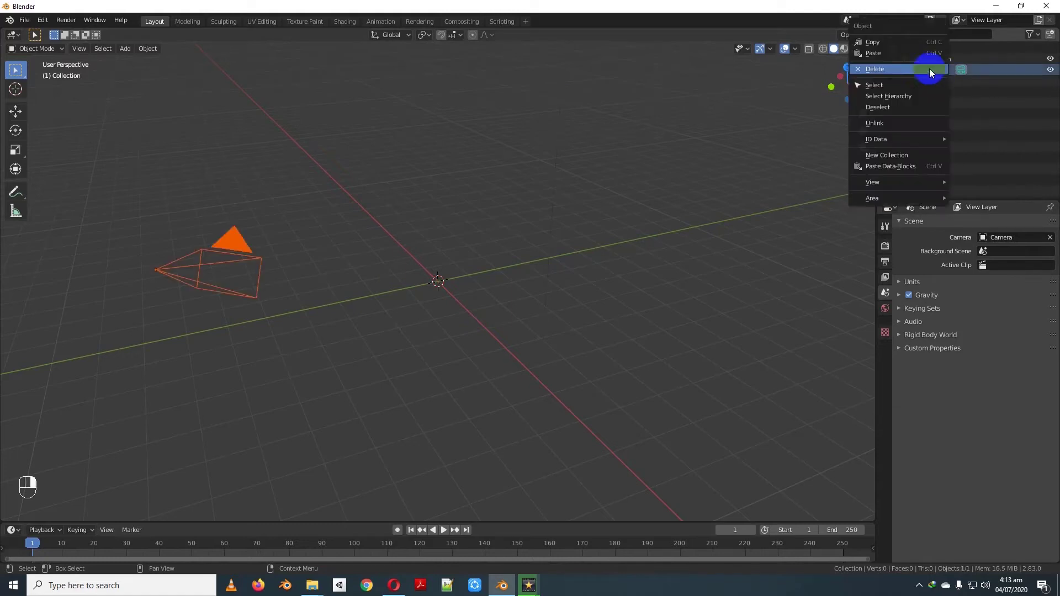
click(910, 71)
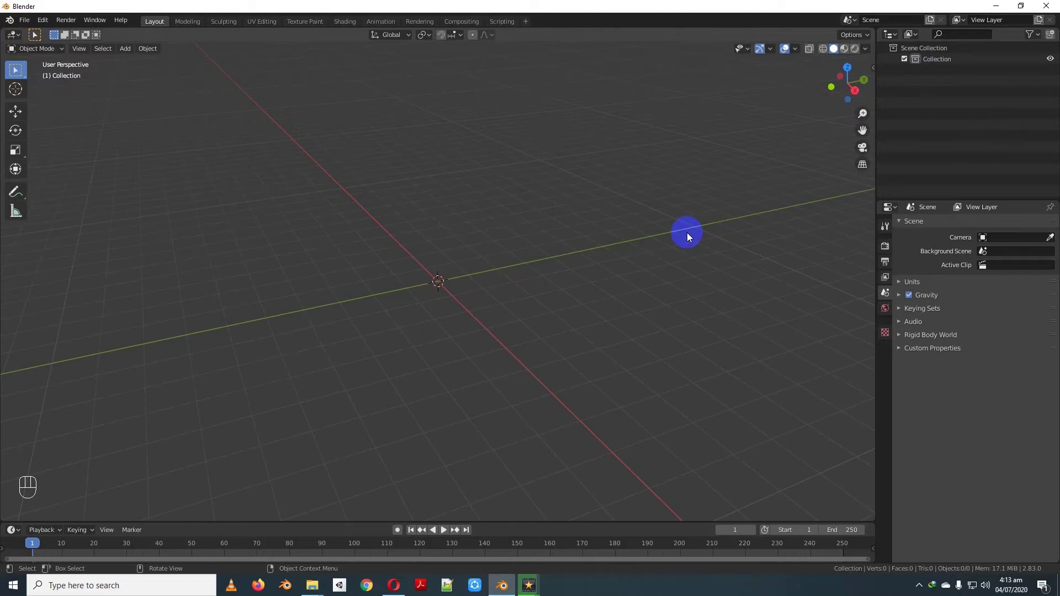
Add a mesh cube at the origin from the Add > Mesh menu
ctrl+drag(470, 347, 156, 116)
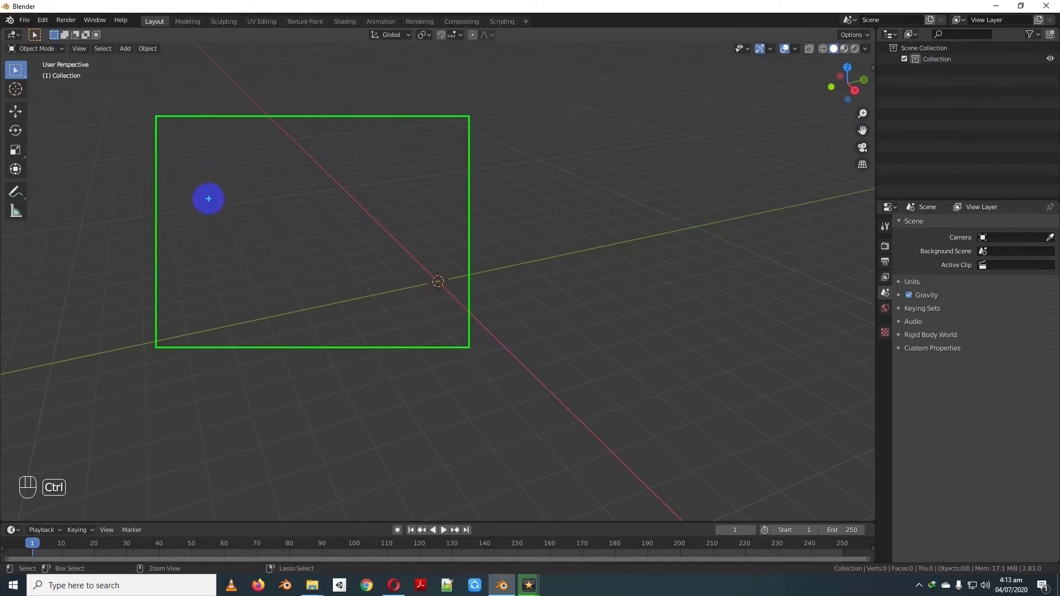
mouse_move(221, 217)
ctrl+mouse_down()
mouse_move(153, 121)
mouse_move(126, 101)
mouse_move(137, 66)
ctrl+mouse_up()
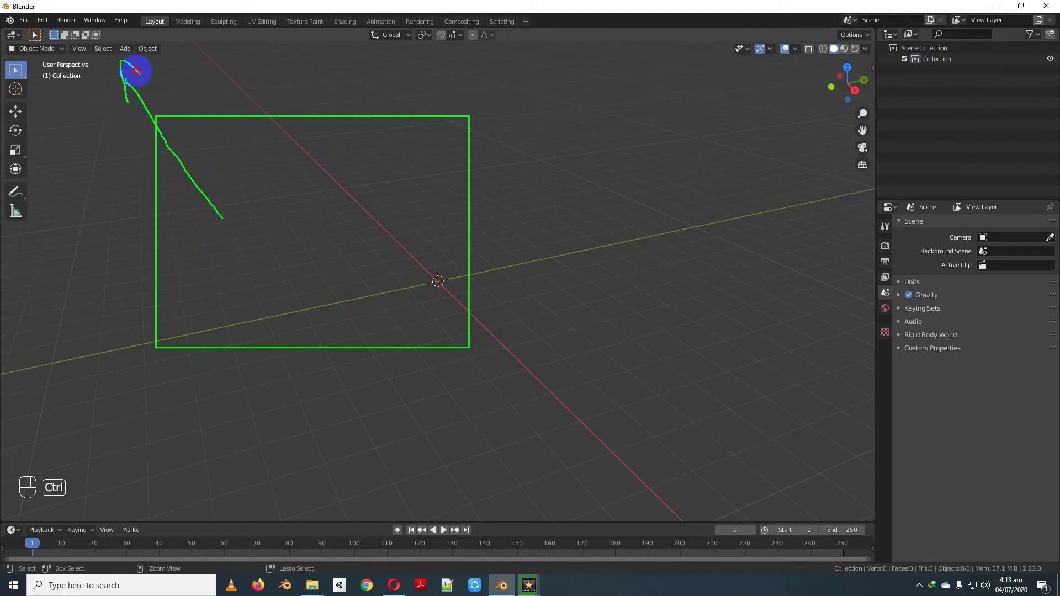
click(125, 49)
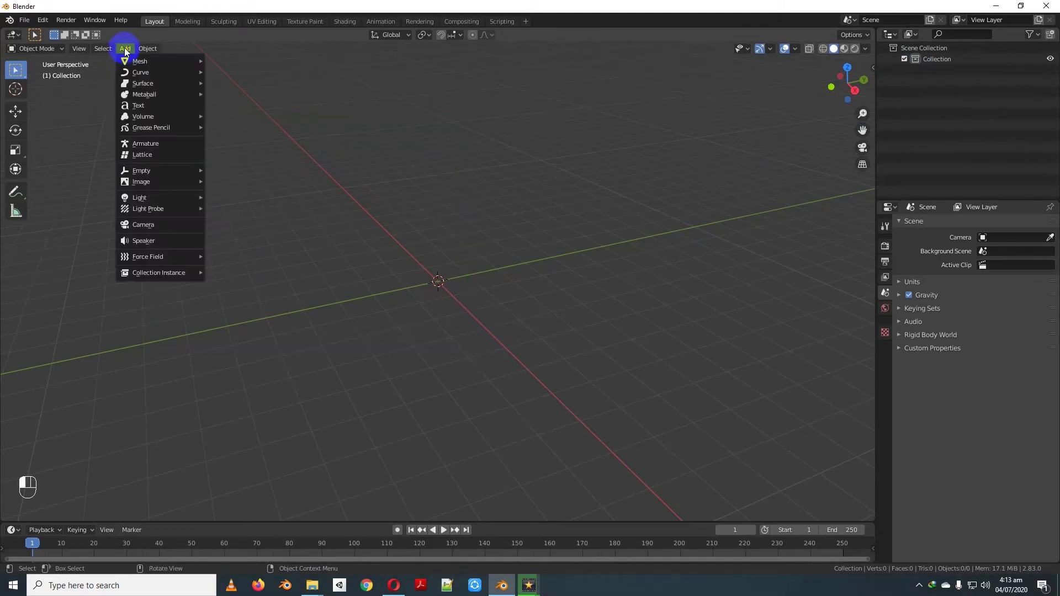
mouse_move(127, 58)
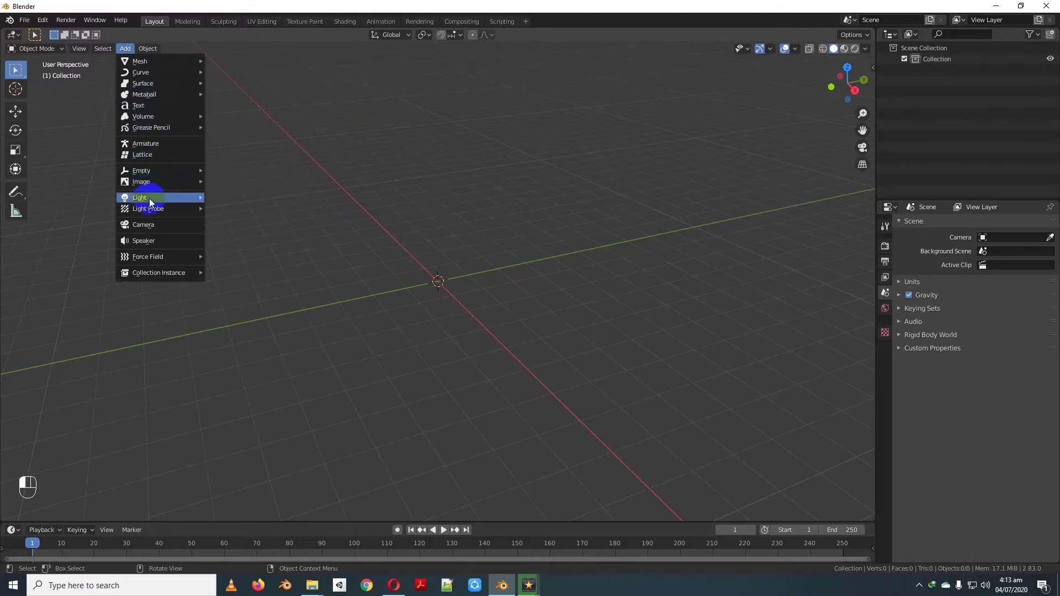
mouse_move(166, 61)
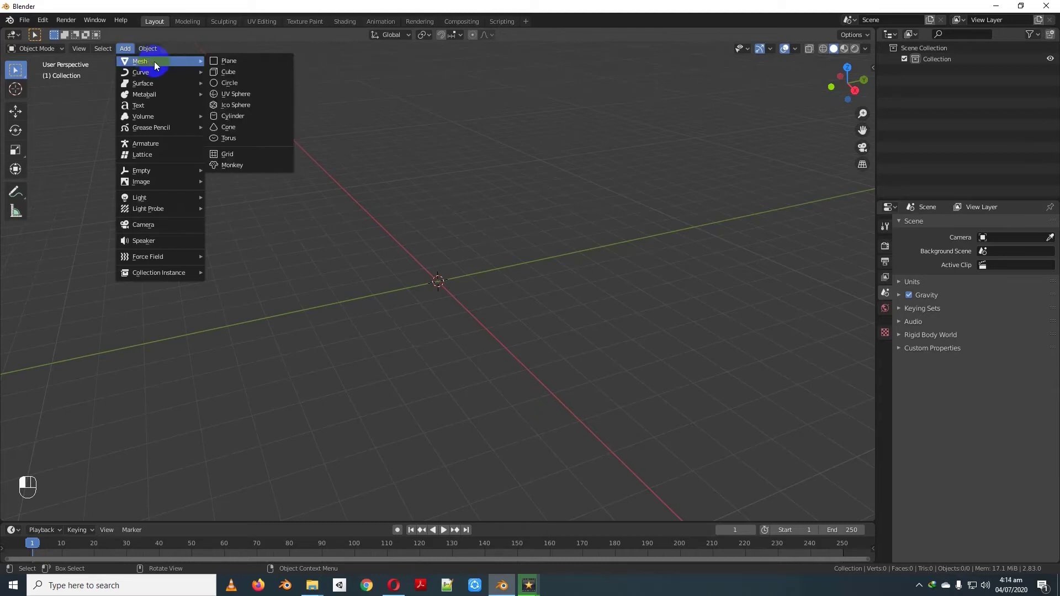
click(227, 72)
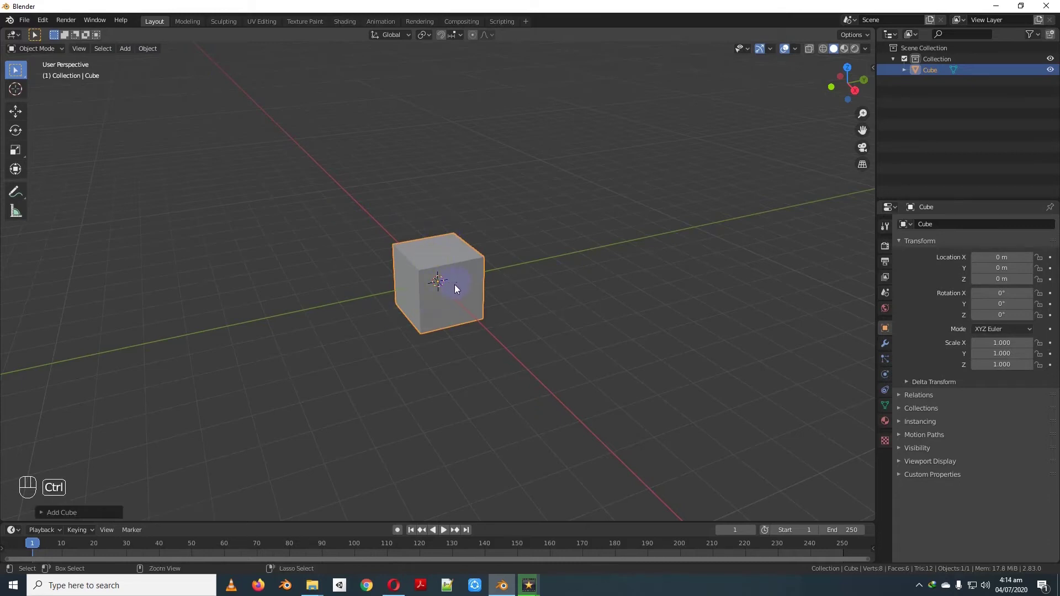
Place the 3D cursor right of the cube and add a UV sphere there
mouse_move(455, 284)
ctrl+right_down()
mouse_move(453, 301)
mouse_move(429, 263)
mouse_move(424, 293)
mouse_move(458, 267)
mouse_move(455, 284)
ctrl+right_up()
key(shift)
shift+right_click(673, 272)
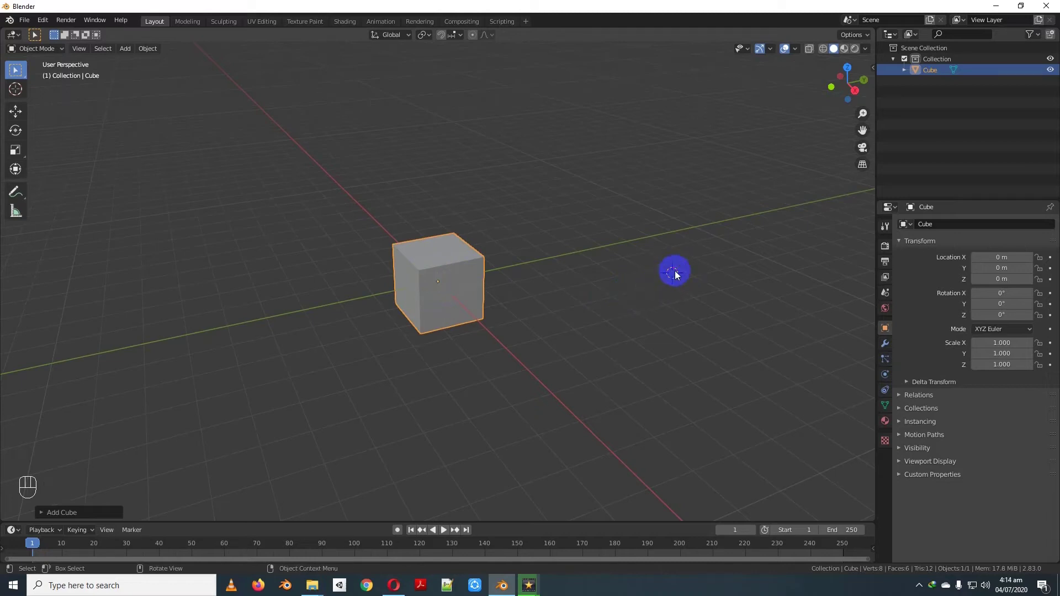
click(124, 49)
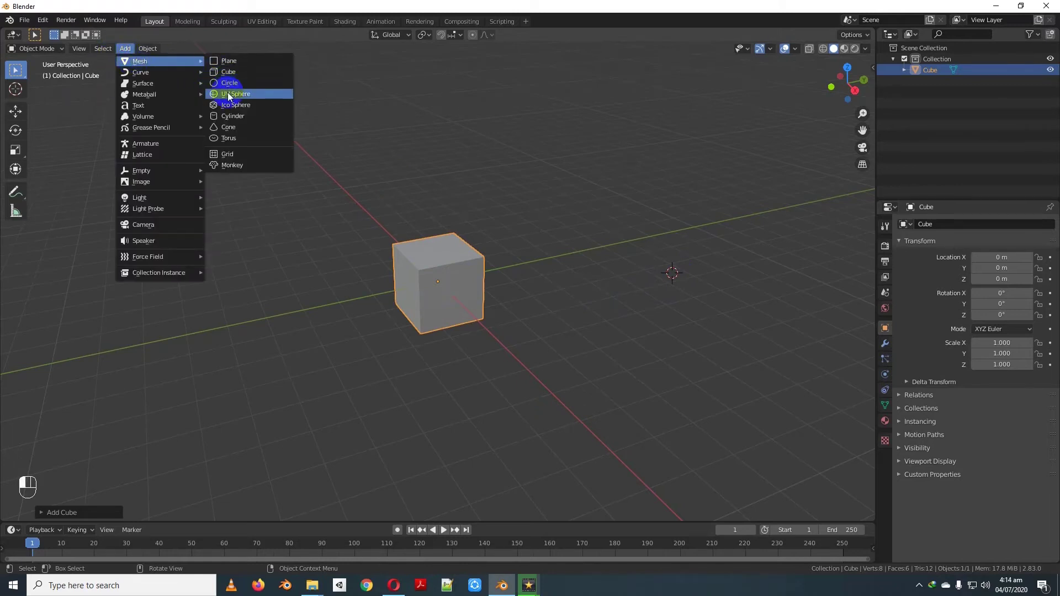
click(236, 96)
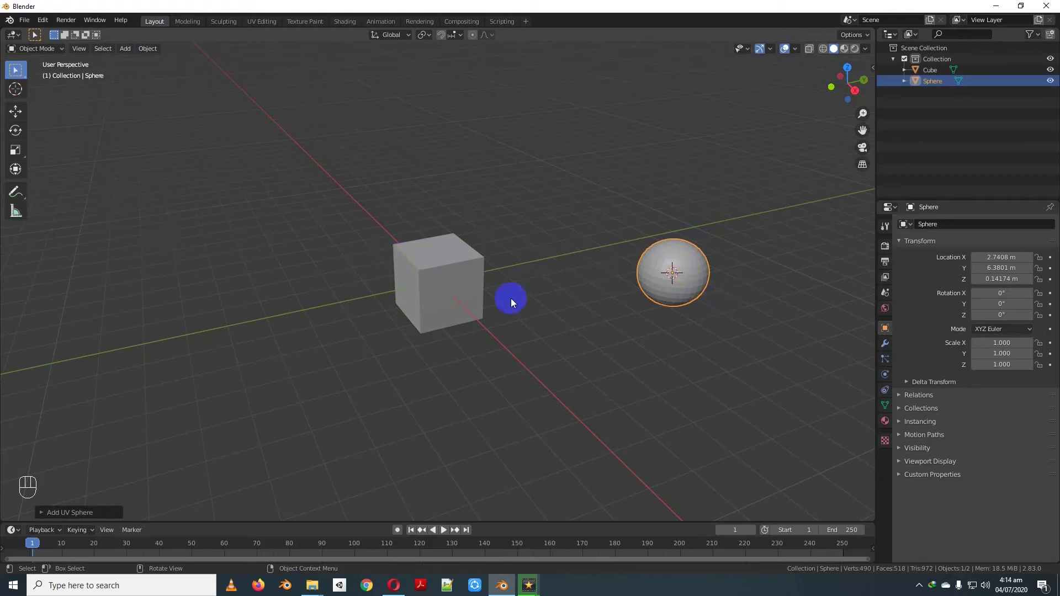
Reposition the 3D cursor by clicking and dragging in the viewport beside the sphere
shift+right_click(240, 194)
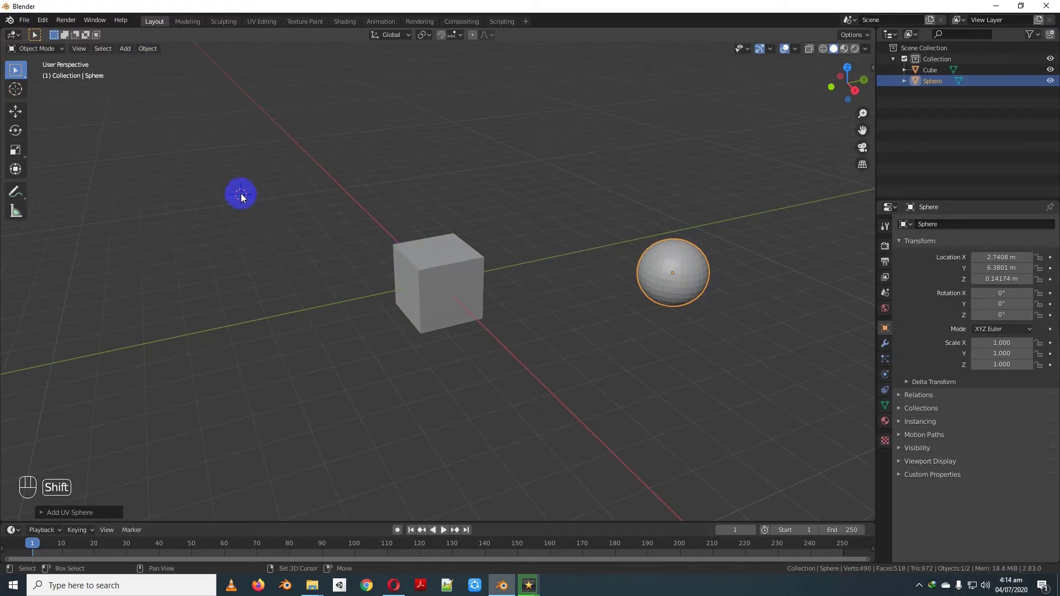
click(20, 96)
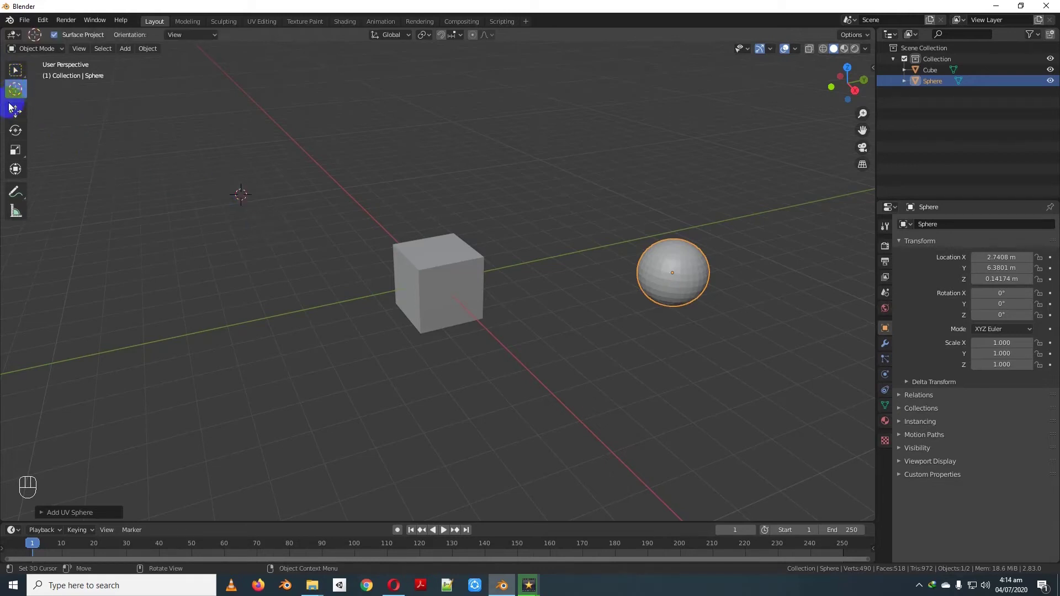
click(386, 161)
click(343, 253)
click(570, 221)
drag(370, 185, 556, 397)
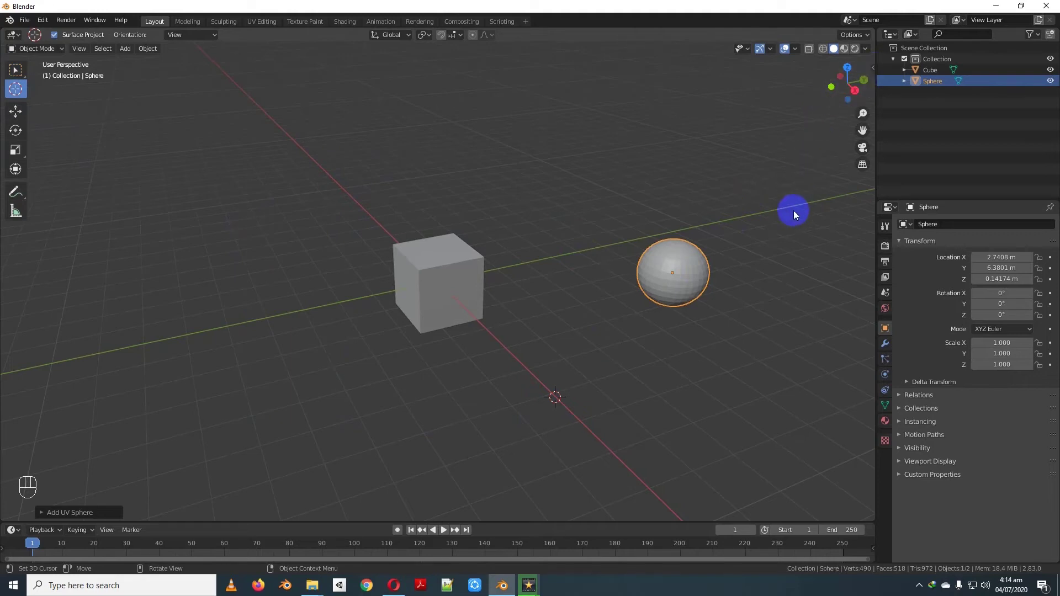
Show the sidebar's View tab with the 3D Cursor settings expanded
key(n)
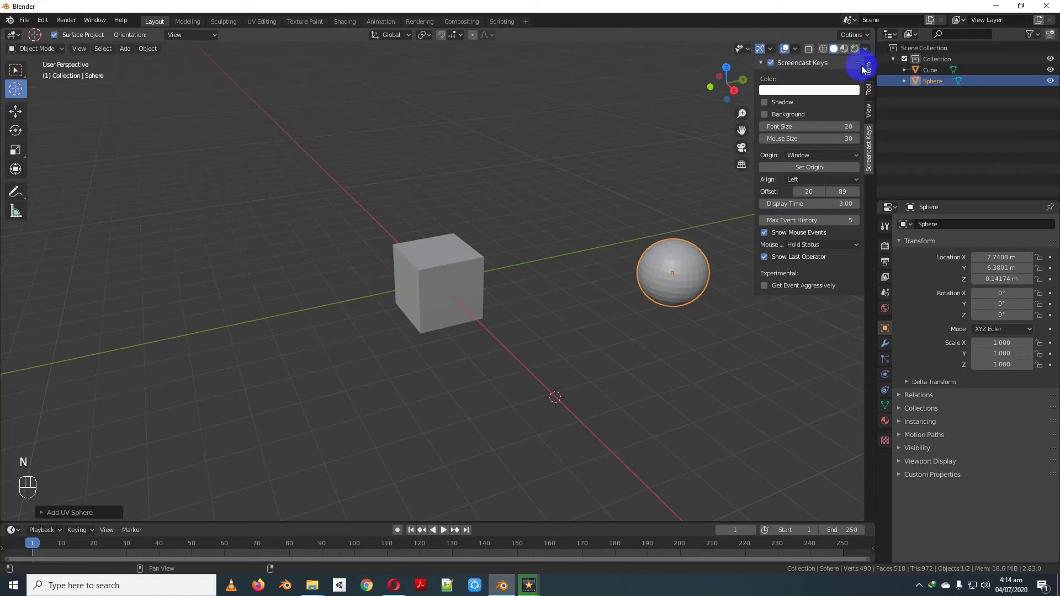
key(n)
click(870, 69)
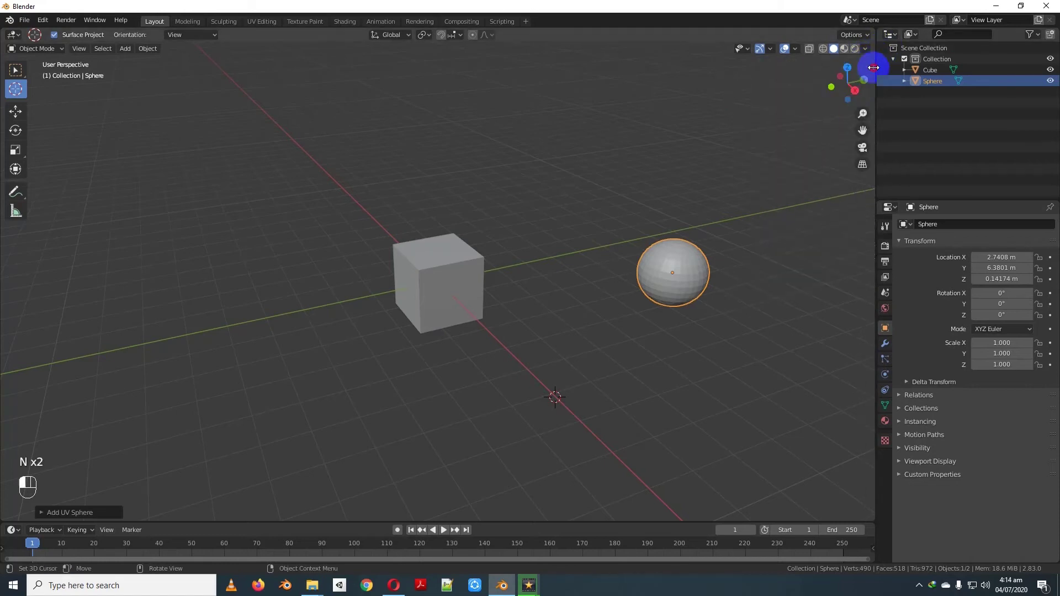
click(870, 112)
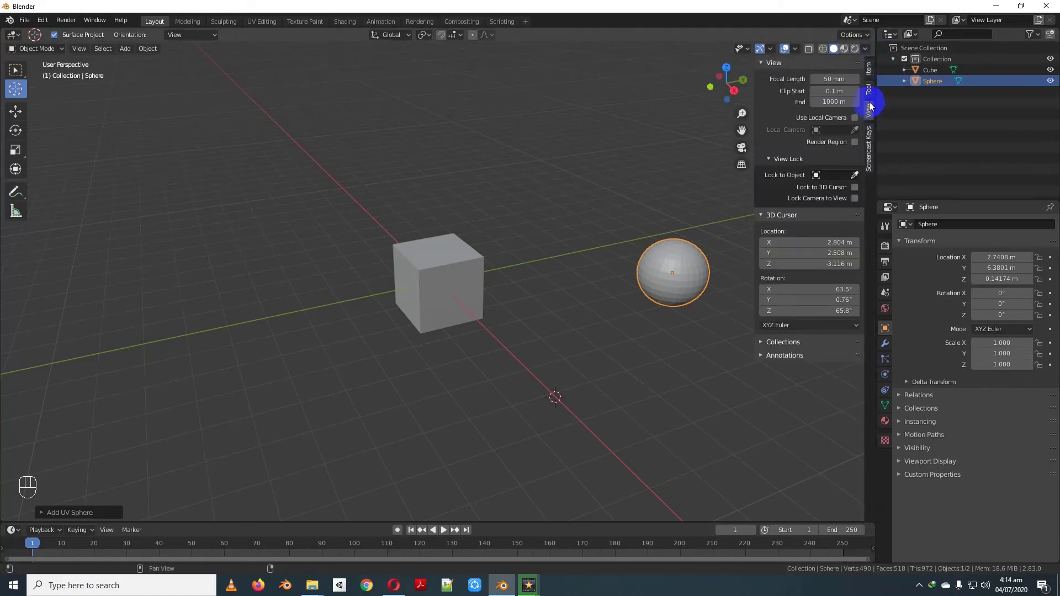
click(761, 215)
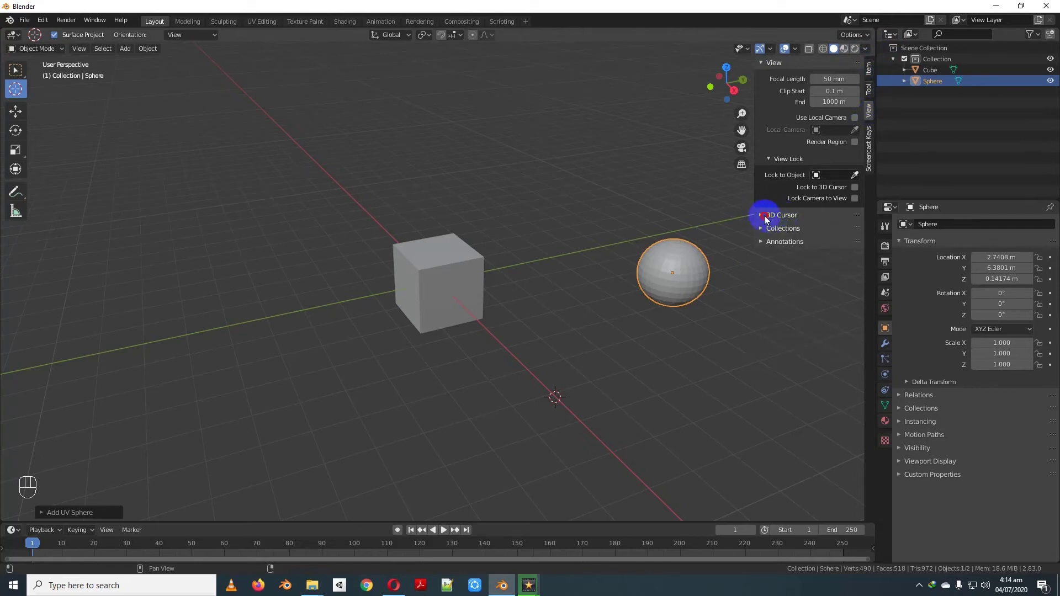
click(770, 217)
Set the 3D cursor location to X 5 m, Y 2 m, Z 3 m
click(803, 241)
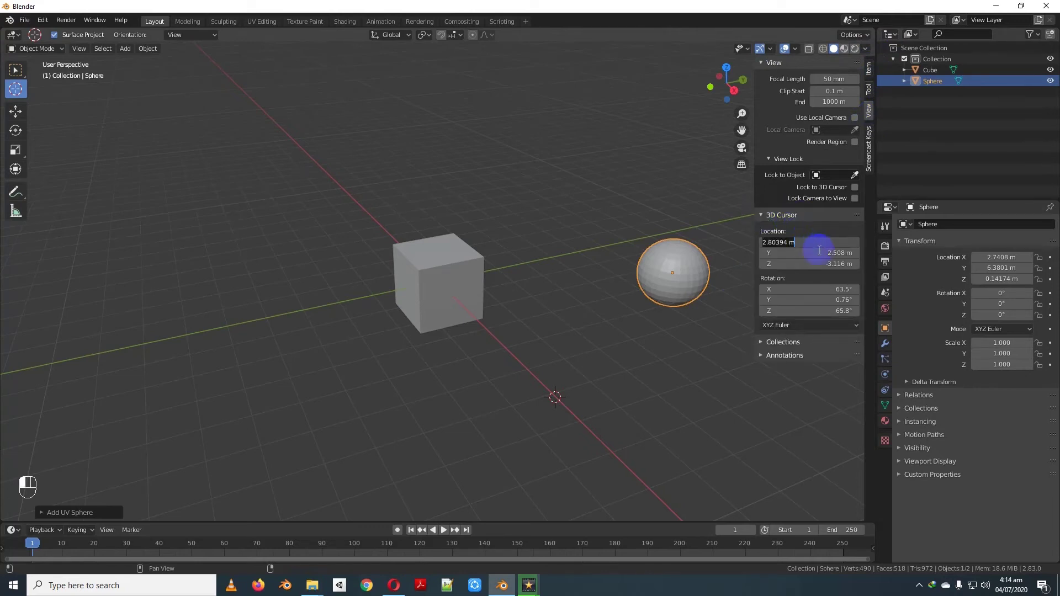
click(816, 243)
click(821, 246)
text(5)
key(Tab)
text(2)
key(Tab)
text(3)
key(Return)
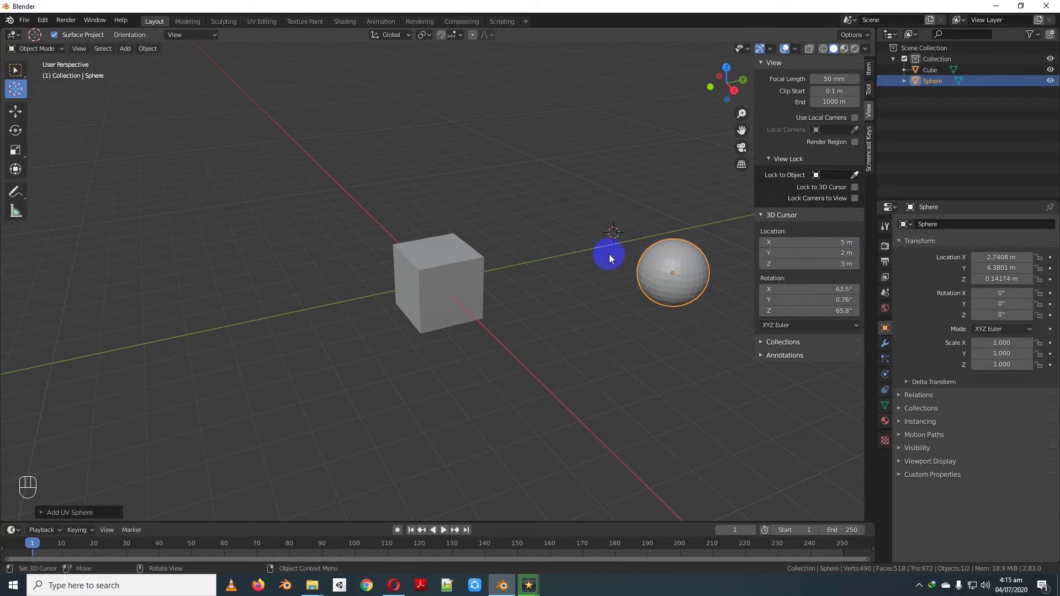
middle_drag(729, 325, 601, 313)
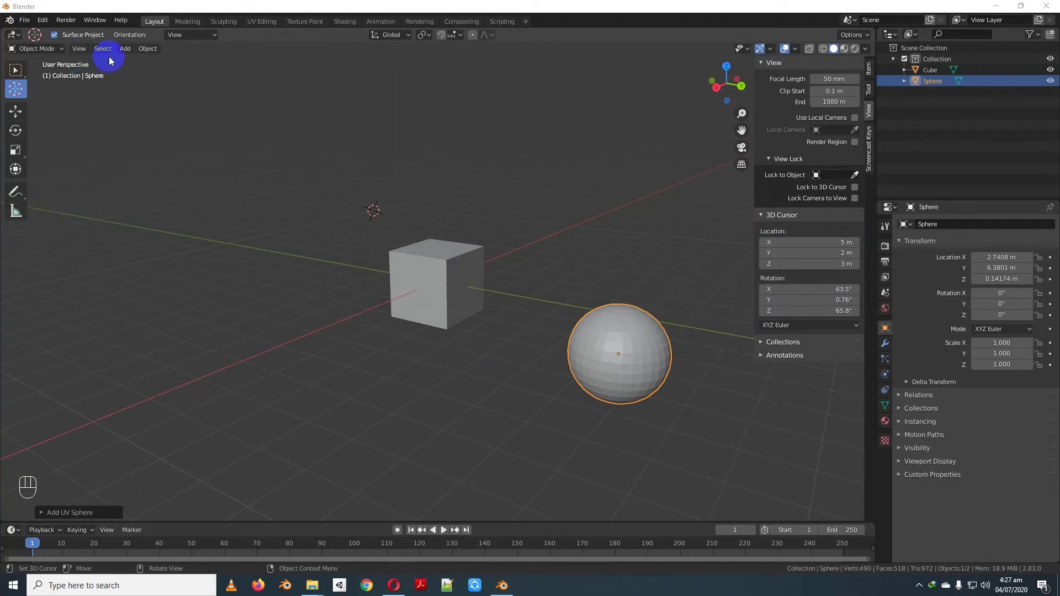
Add a cone at the 3D cursor (X 5, Y 2, Z 3) and orbit to inspect it
click(126, 49)
mouse_move(139, 61)
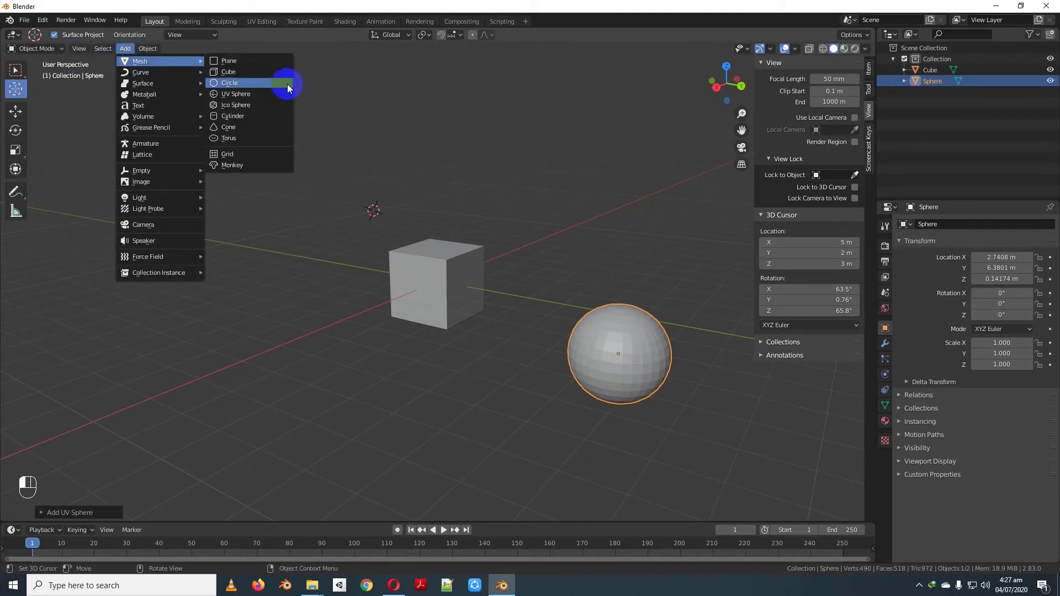
click(251, 127)
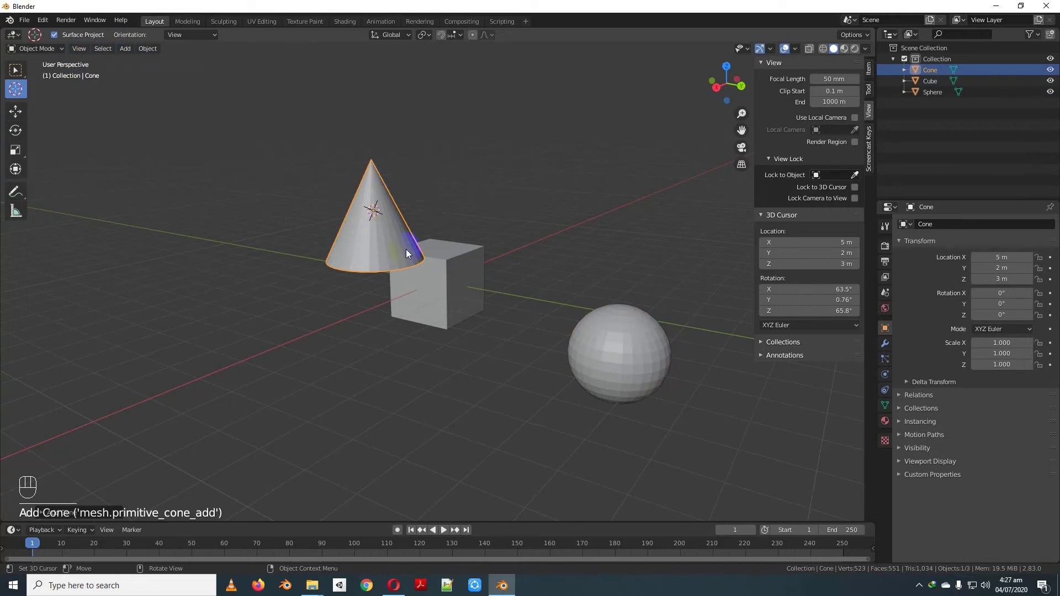
middle_drag(406, 249, 356, 240)
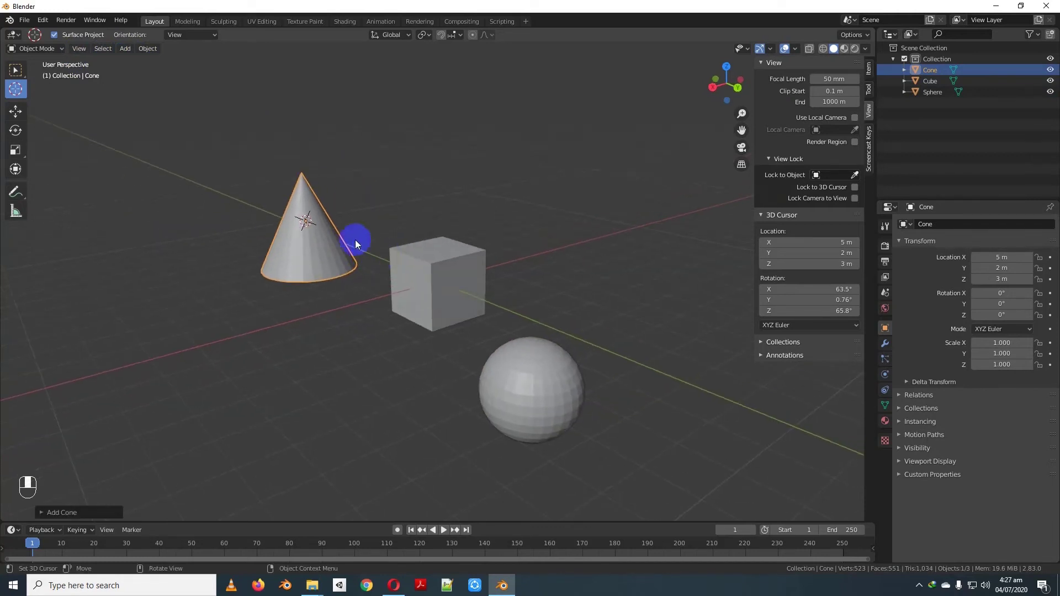
click(126, 49)
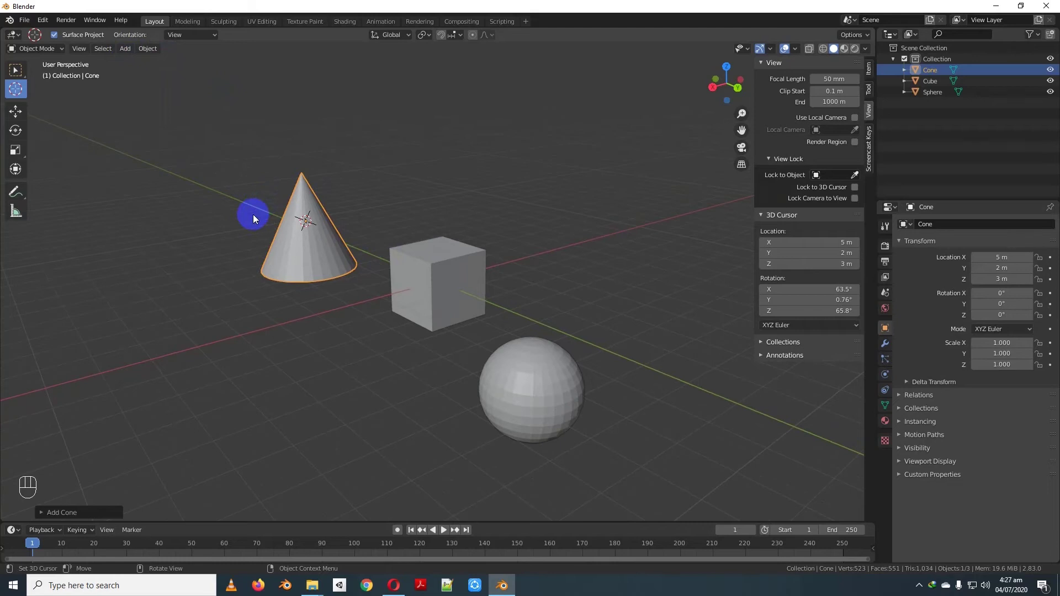
key(shift+a)
mouse_move(253, 216)
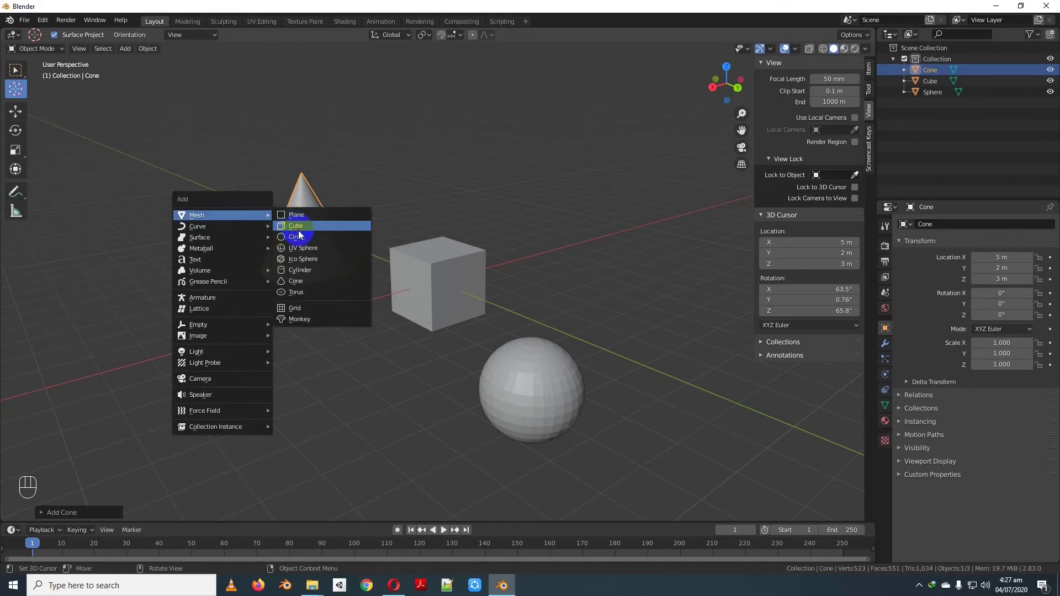
Add an ico sphere and move it to the left with G
click(311, 264)
middle_drag(283, 283, 377, 296)
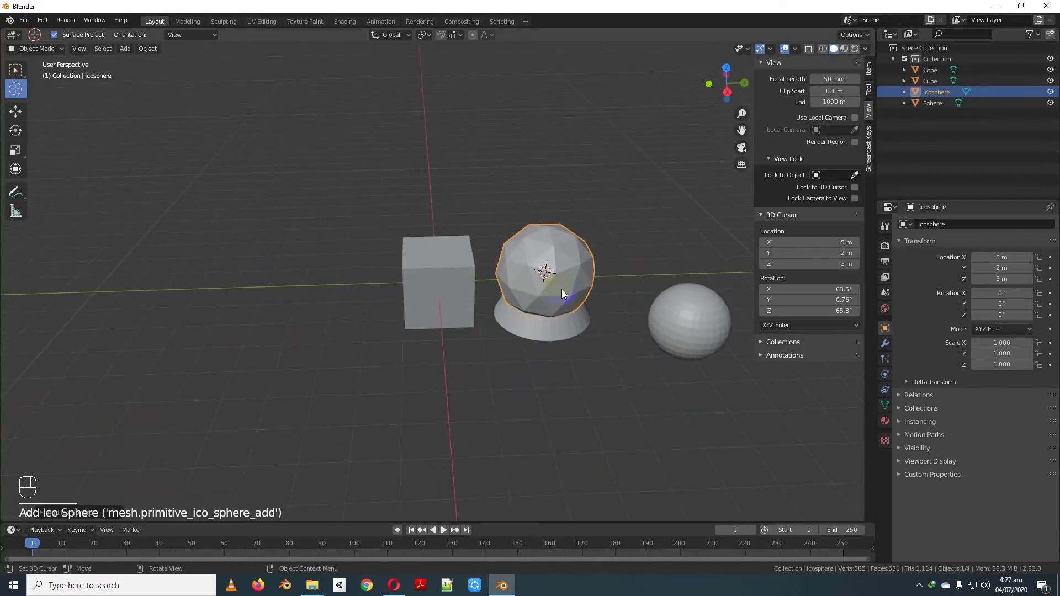
key(g)
click(316, 261)
Add a torus, reposition the 3D cursor onto the sphere, then delete the torus
key(shift+a)
mouse_move(251, 267)
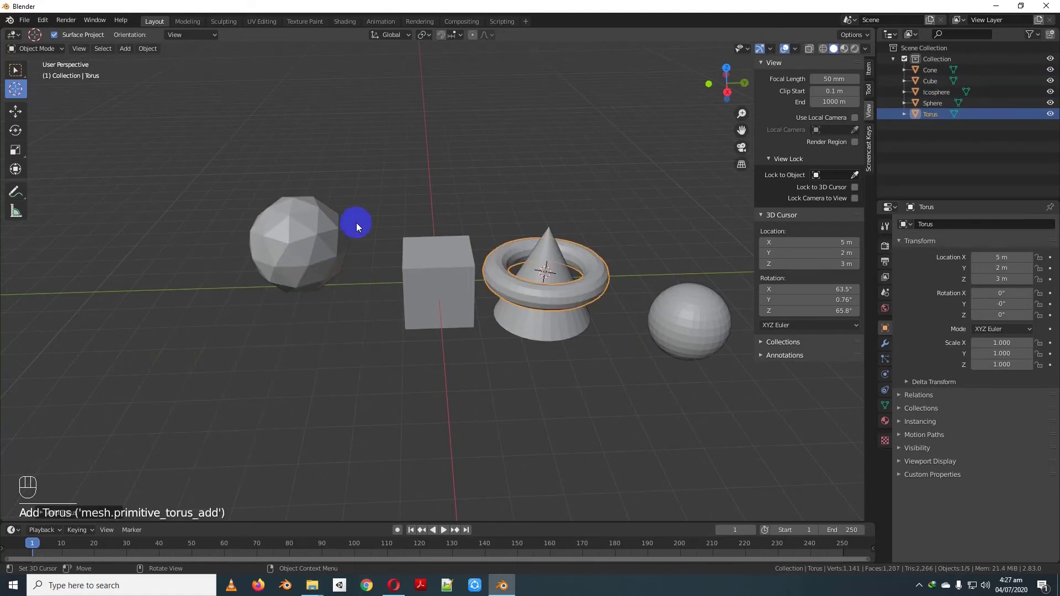
click(518, 244)
middle_drag(550, 273, 450, 280)
scroll(450, 279, down, 2)
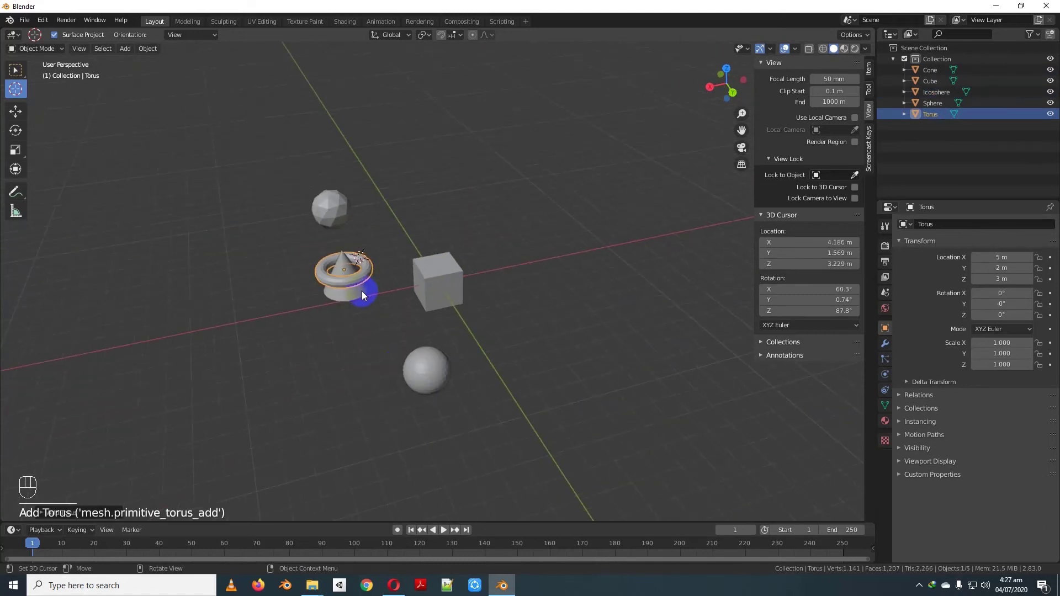
click(428, 386)
middle_drag(429, 390, 431, 301)
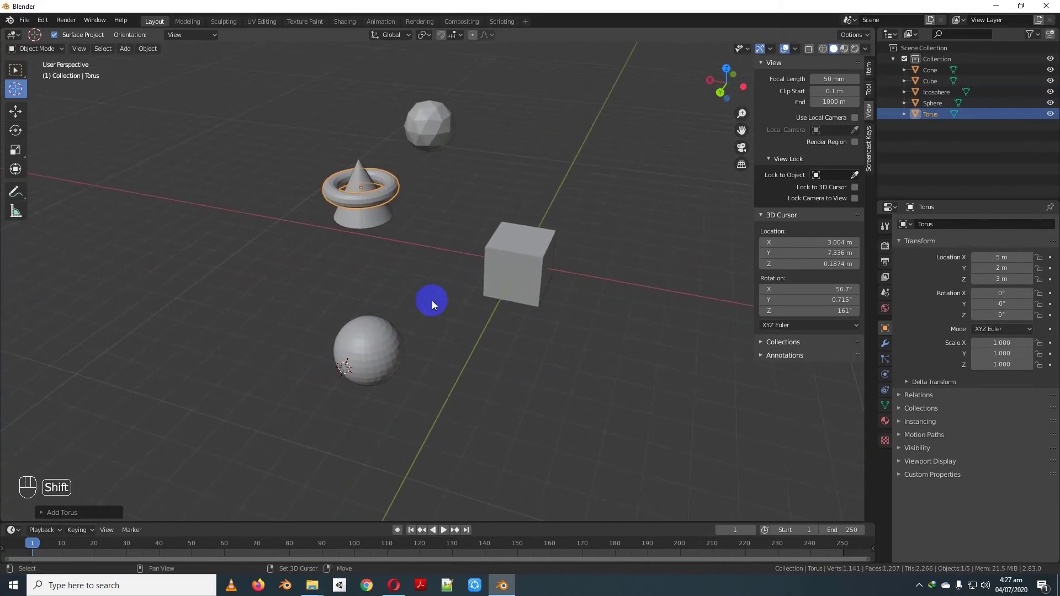
key(x)
click(378, 203)
middle_drag(377, 203, 486, 225)
Select all objects, delete them, and recentre the view and 3D cursor with Shift+C
key(a)
key(Delete)
key(shift+c)
key(shift+a)
mouse_move(247, 234)
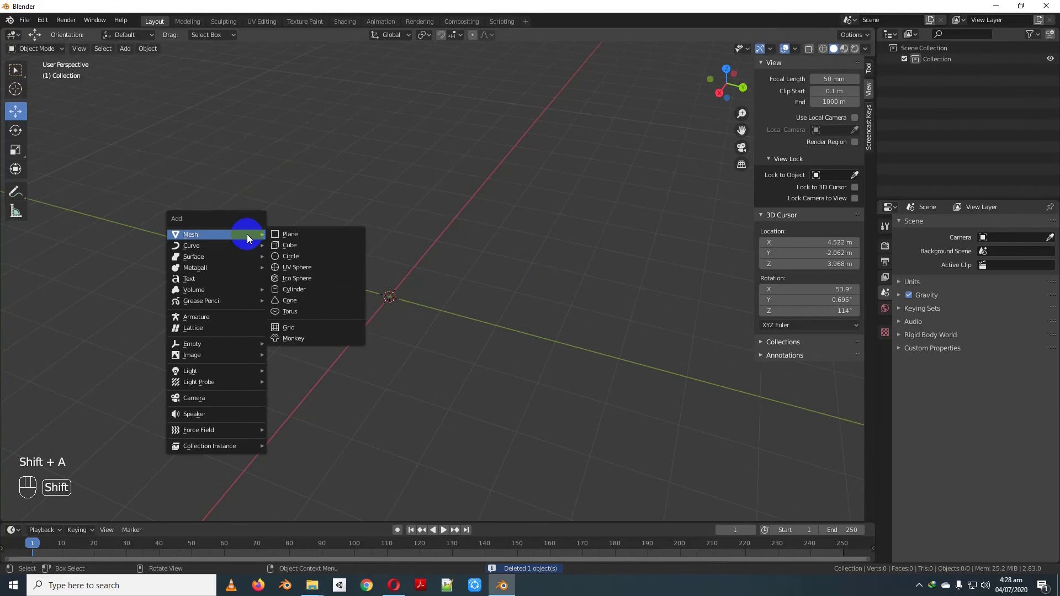
Add a UV sphere at the origin and expand its Add UV Sphere redo panel
click(313, 267)
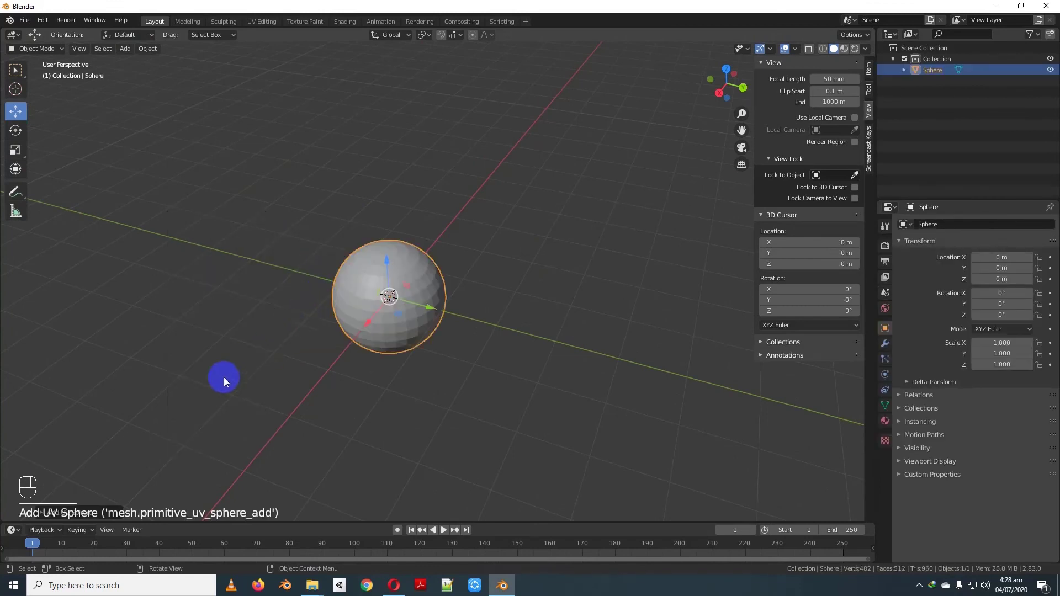
click(43, 512)
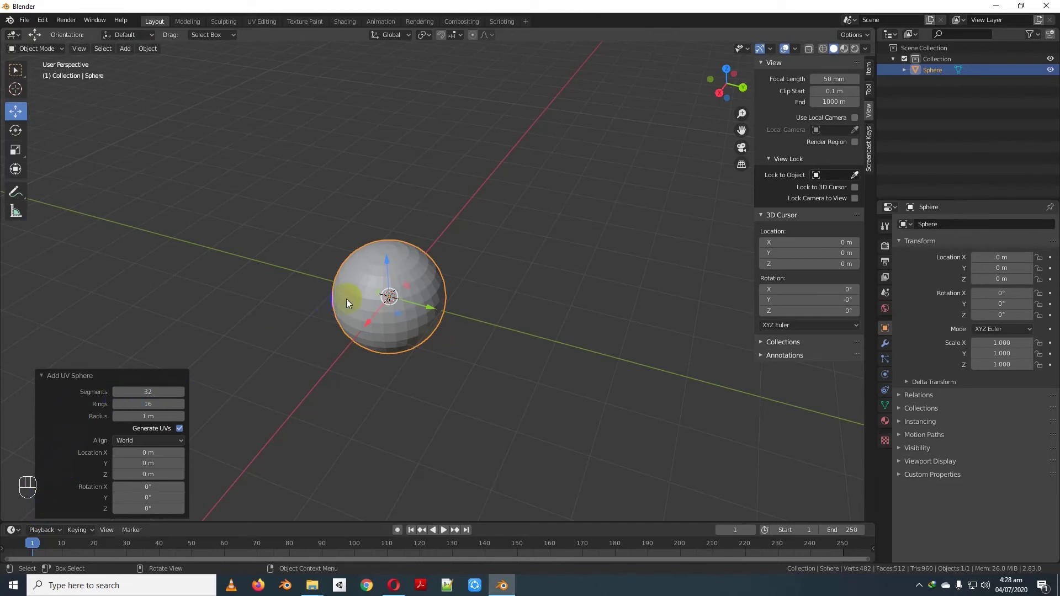
Set the UV sphere to 12 segments, 9 rings and a 1.08 m radius
click(435, 282)
click(155, 390)
text(8)
key(Return)
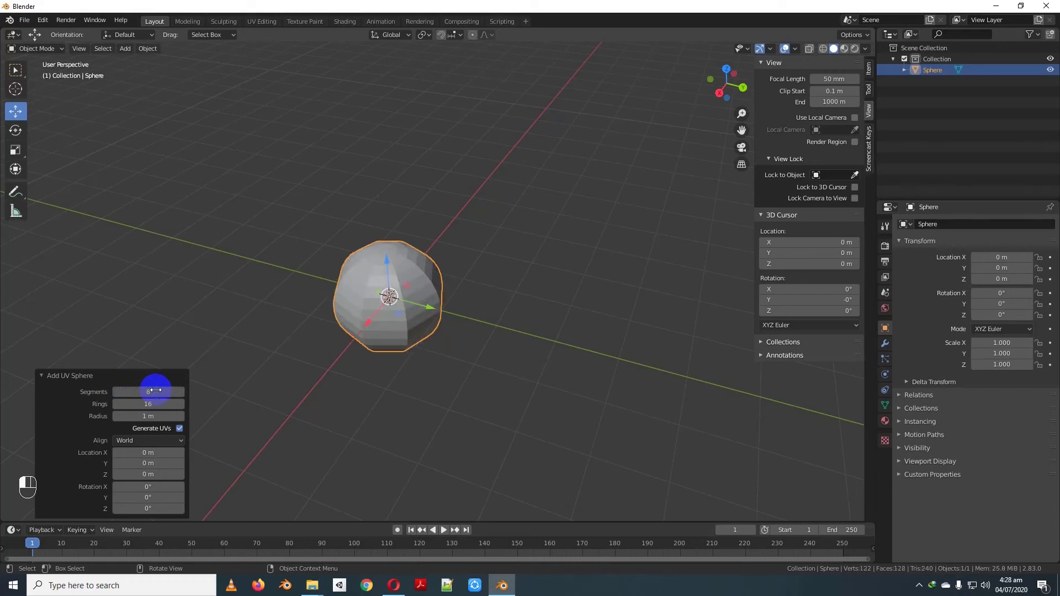
click(155, 401)
text(4)
key(Return)
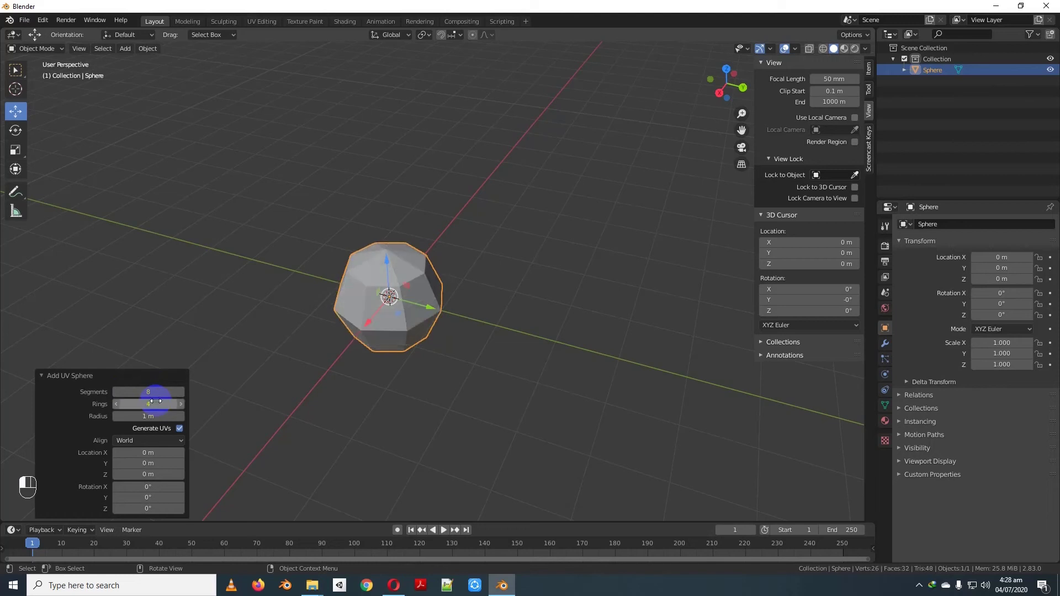
drag(174, 411, 125, 453)
mouse_move(119, 392)
mouse_down()
mouse_move(102, 393)
mouse_move(128, 393)
mouse_move(106, 391)
mouse_up()
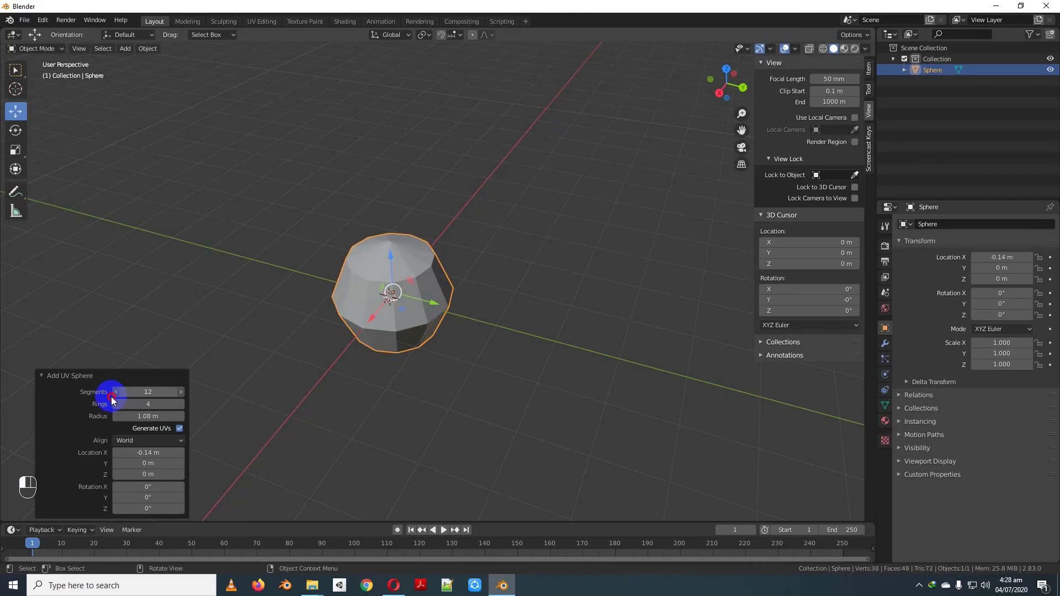
click(183, 405)
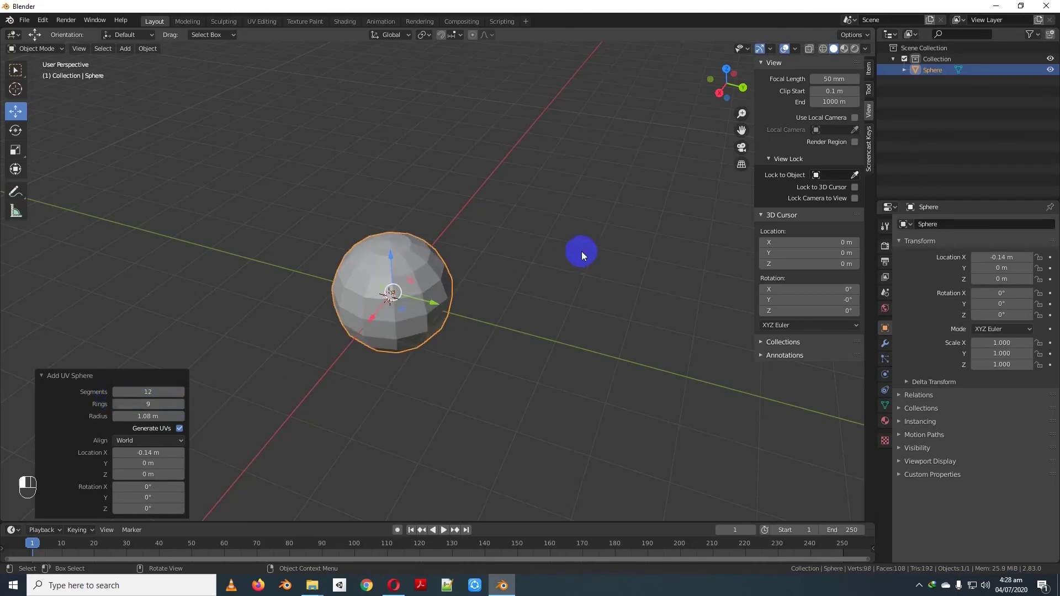
click(448, 243)
Select the sphere, try rotate and scale, then cancel the transform
click(403, 268)
key(r)
key(s)
right_click(591, 280)
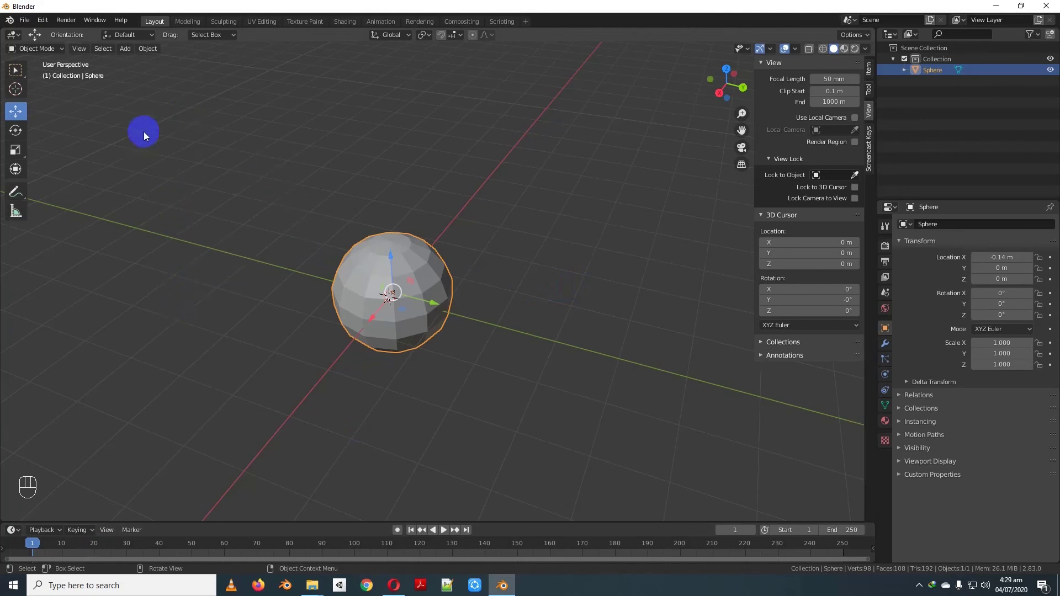
Add an ico sphere mesh at the world origin
key(shift+a)
mouse_move(143, 250)
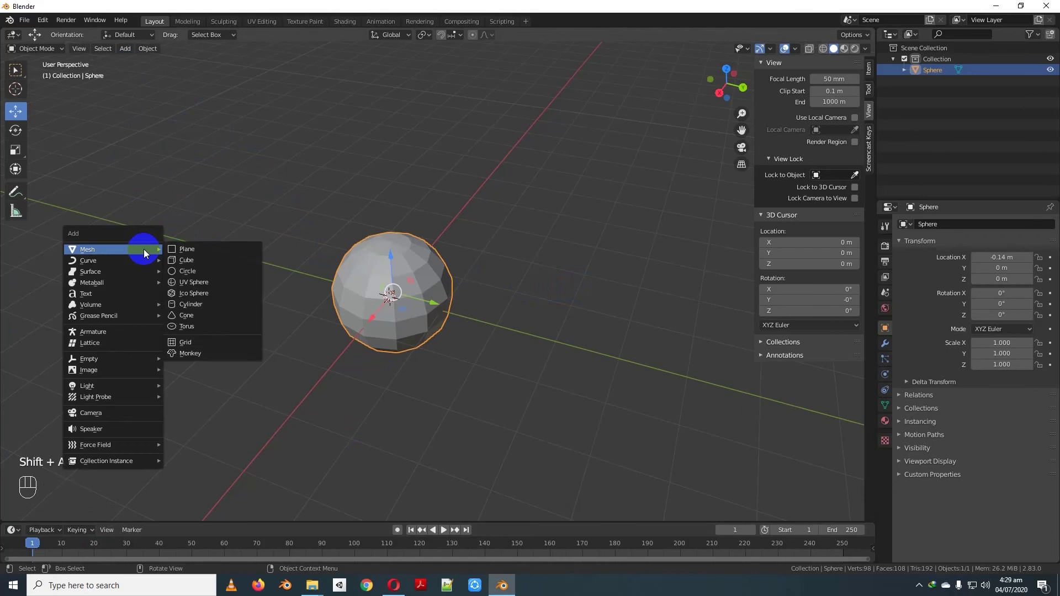
click(204, 291)
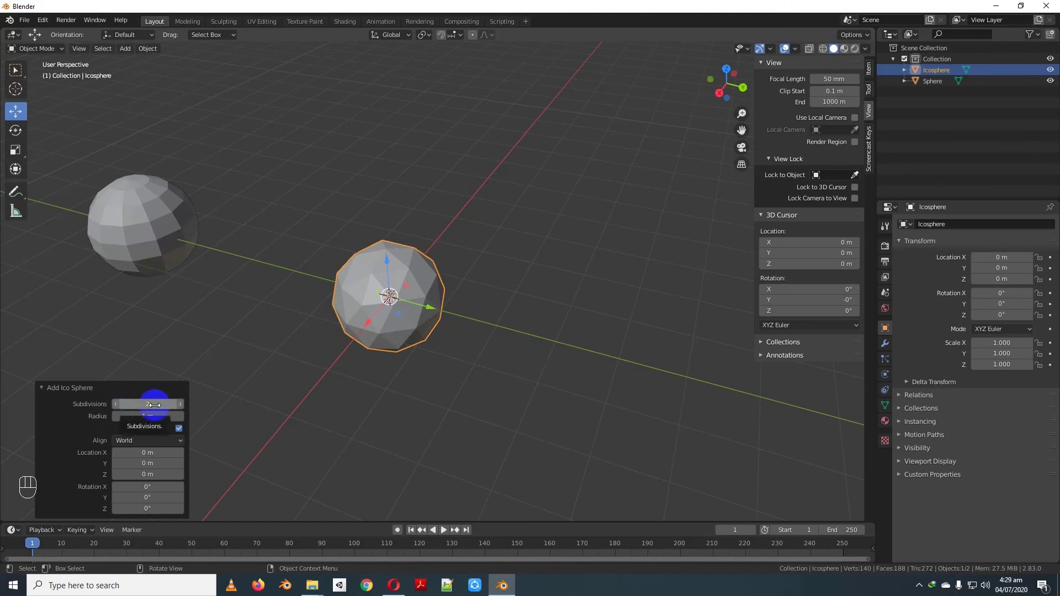
Give the ico sphere 3 subdivisions and a 1.07 m radius
click(179, 403)
click(179, 404)
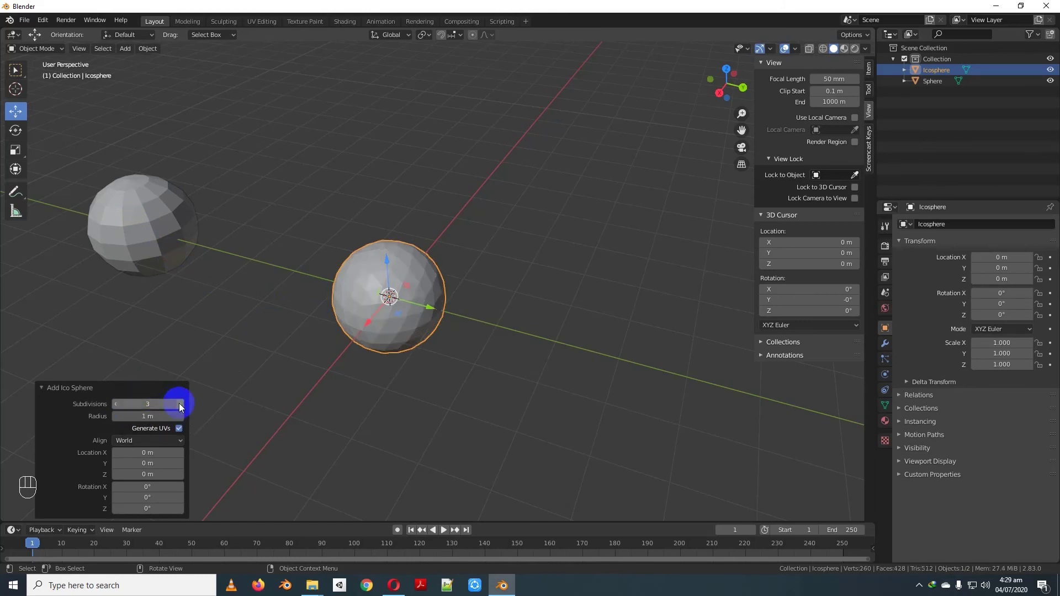
click(130, 404)
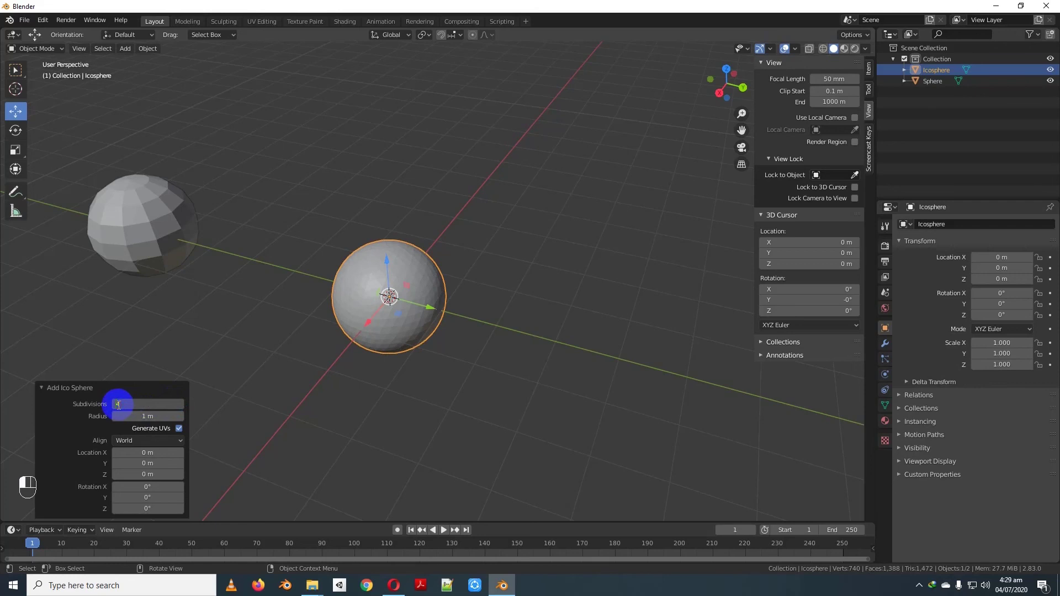
text(3)
key(Return)
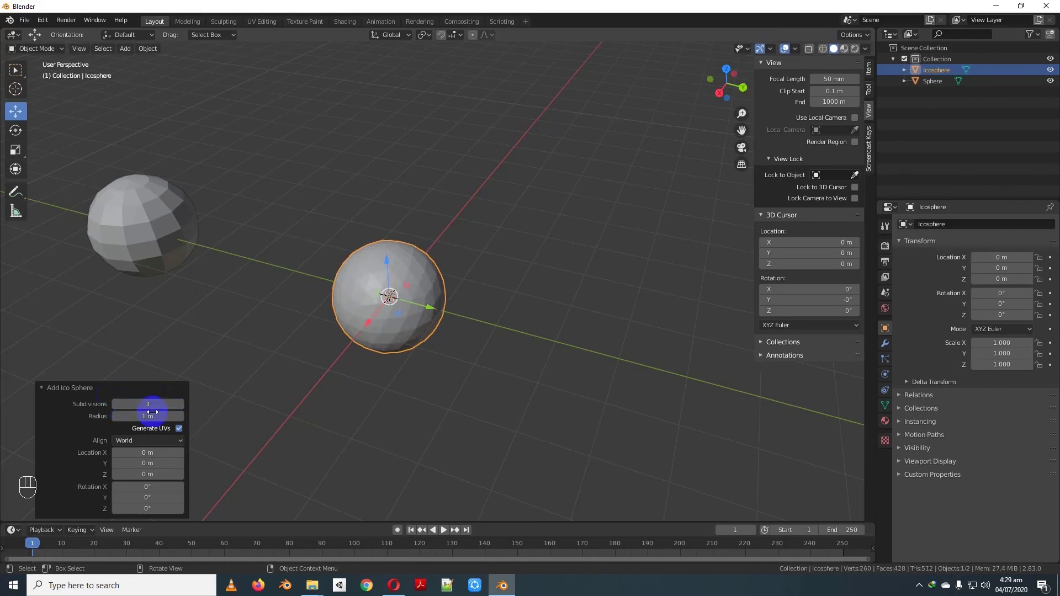
mouse_move(177, 421)
mouse_down()
mouse_move(206, 414)
mouse_move(184, 416)
mouse_up()
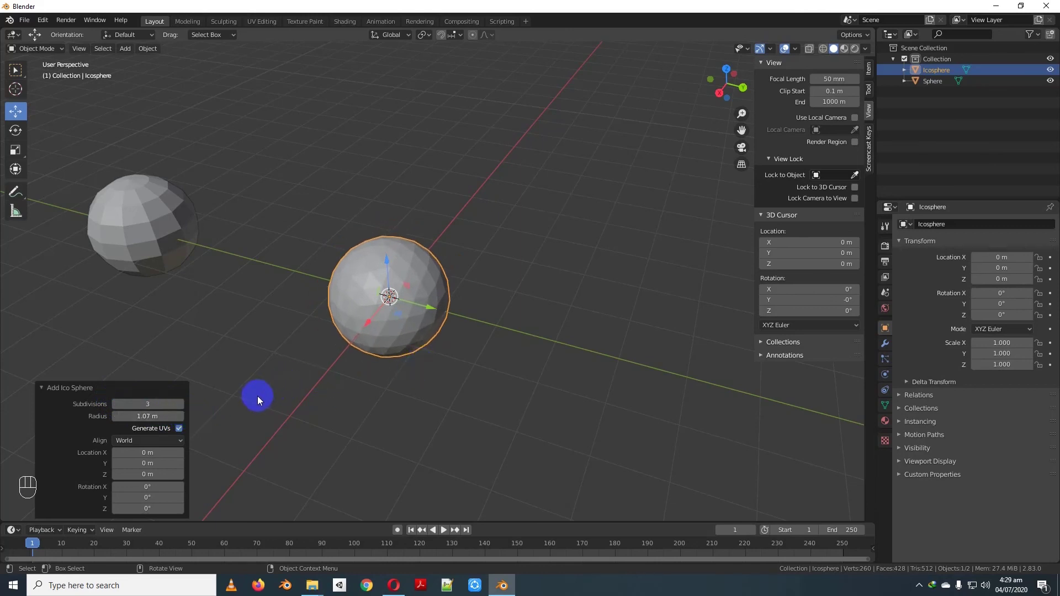
click(365, 324)
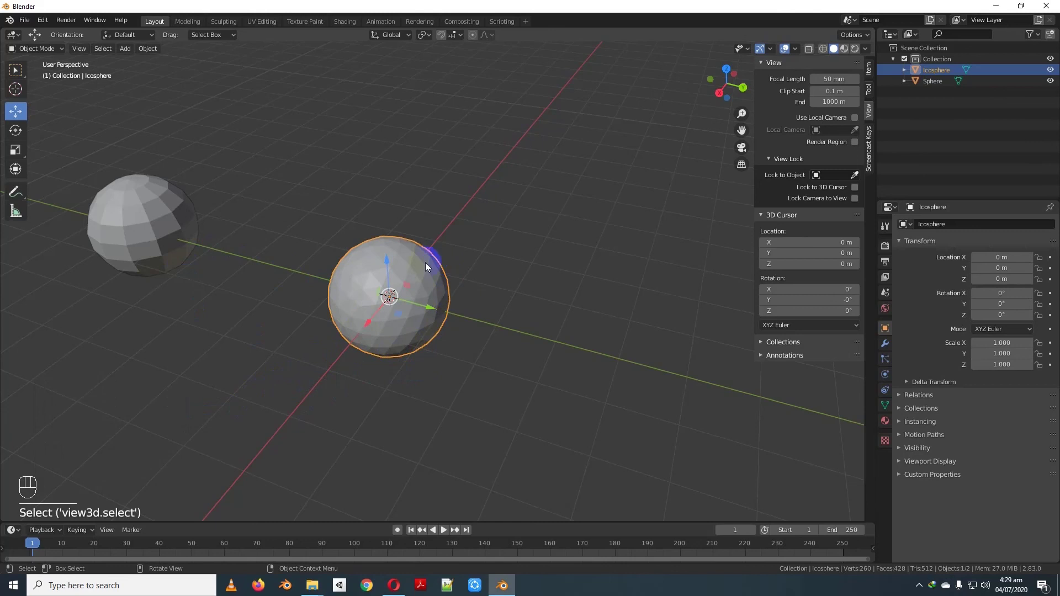